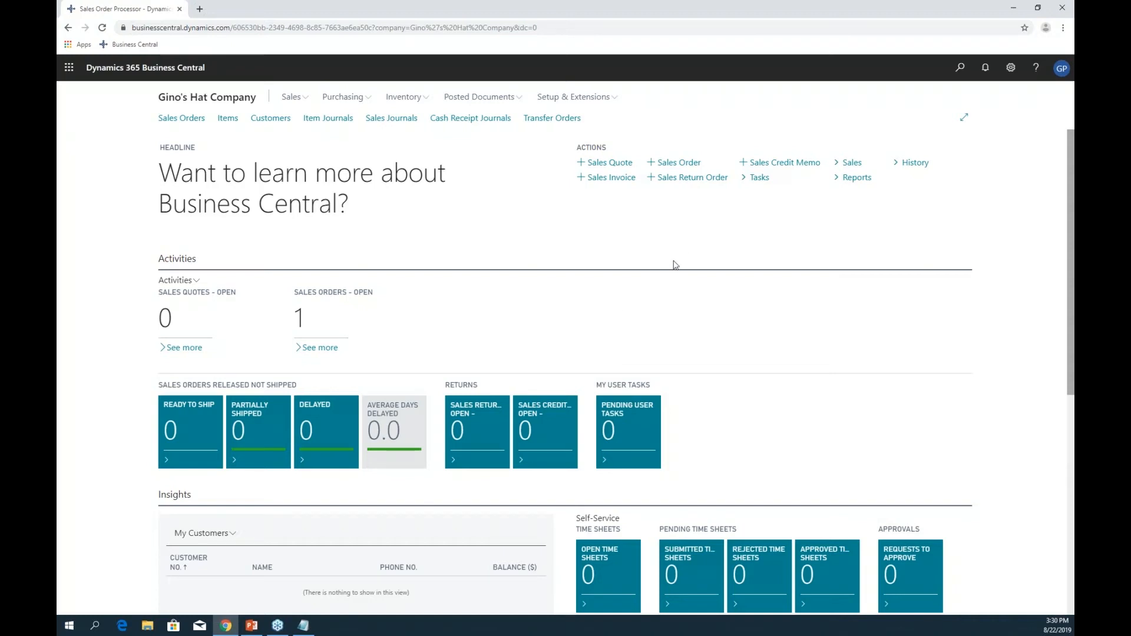
- Try page searches for 'customers', 'ship' and 'contact', then clear and close the search box
key("alt+q")
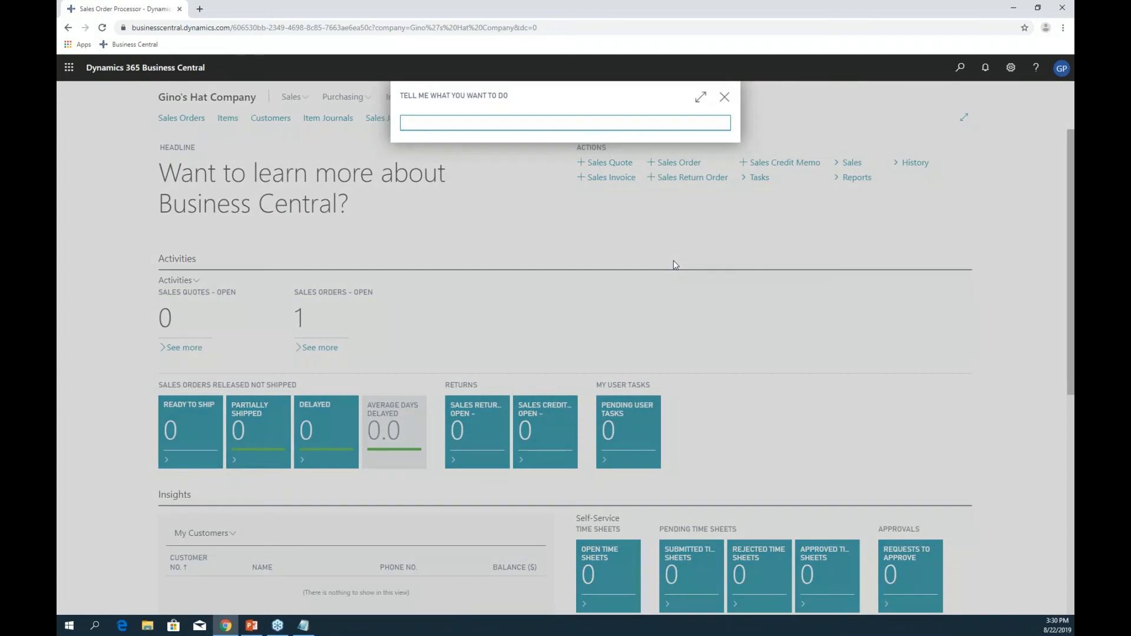
type("customers")
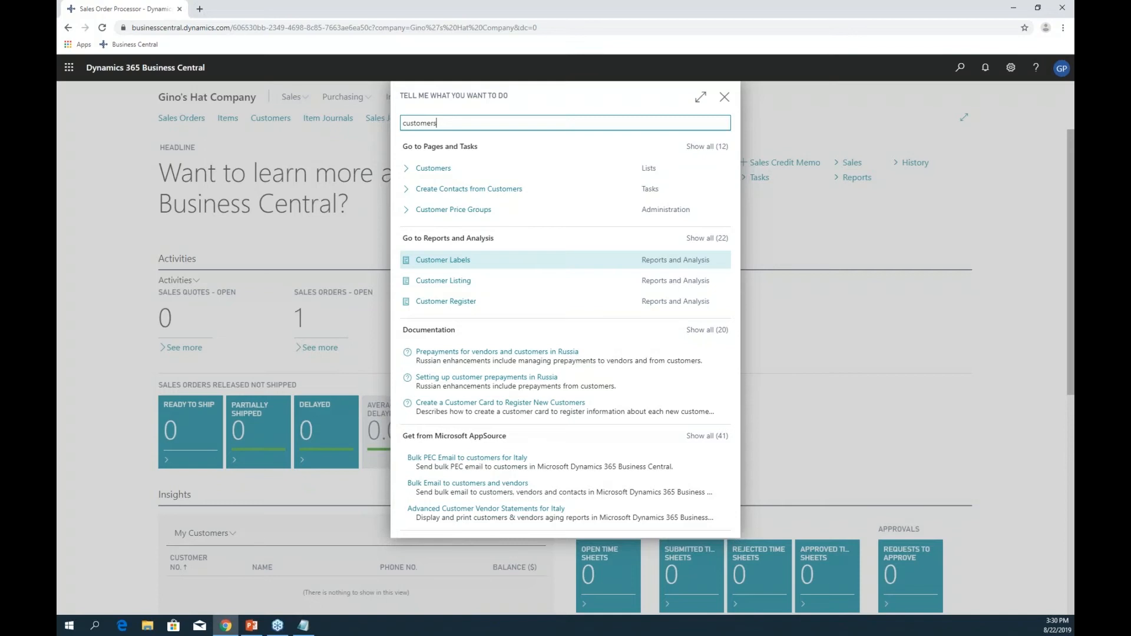
key("ctrl+a")
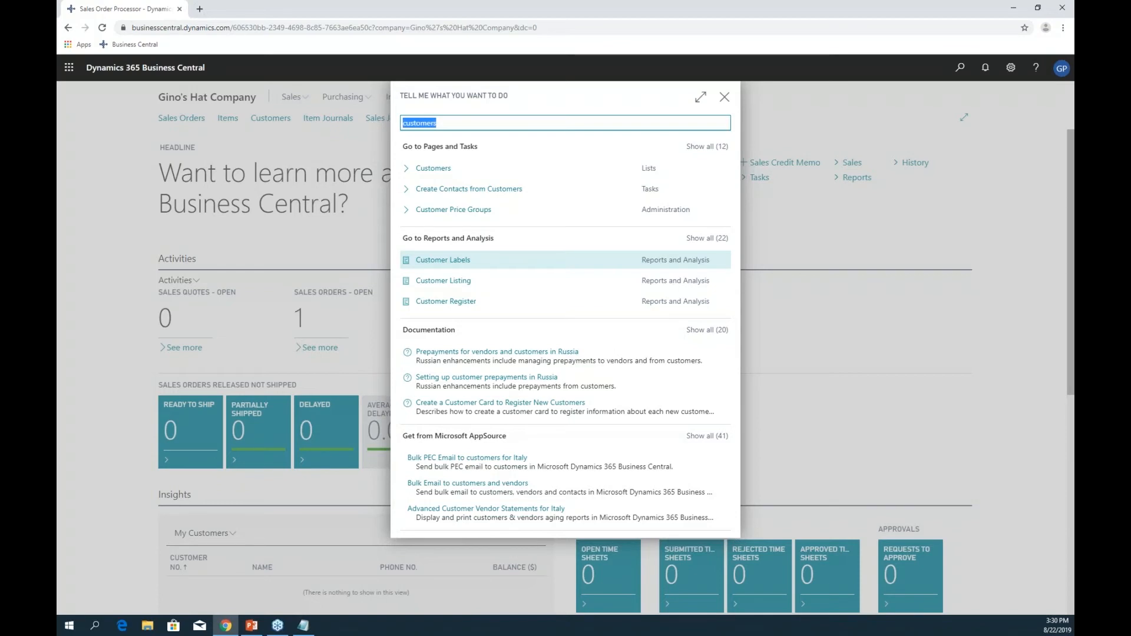
type("ship")
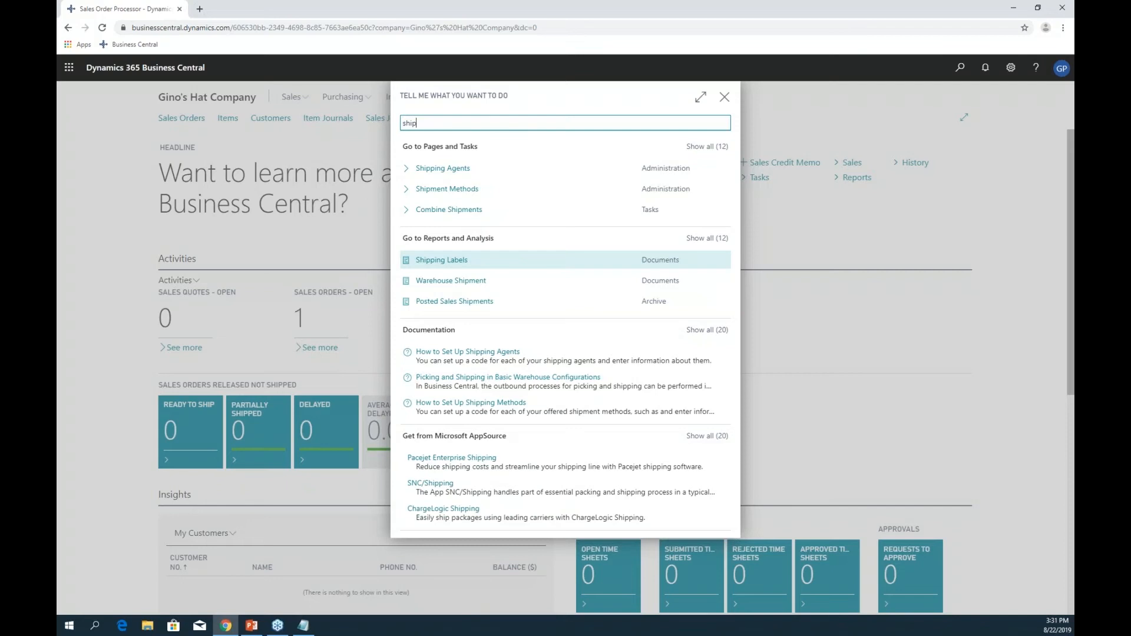
key("BackSpace")
key("BackSpace")
key("BackSpace")
key("BackSpace")
type("contact")
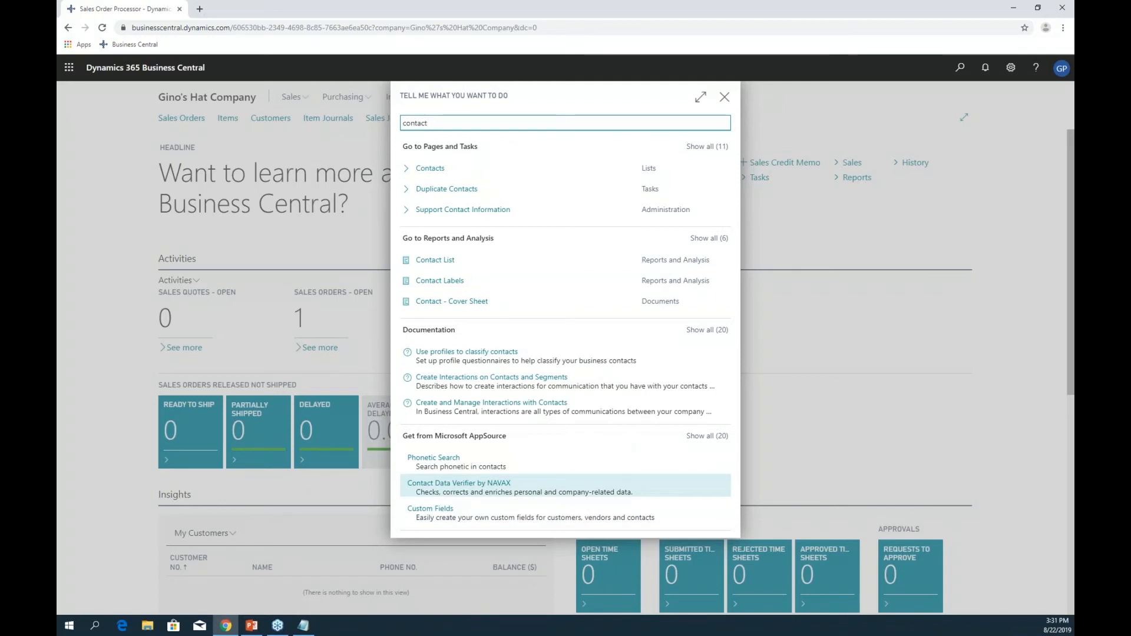
key("BackSpace")
key("BackSpace")
key("BackSpace")
key("BackSpace")
key("BackSpace")
key("BackSpace")
key("BackSpace")
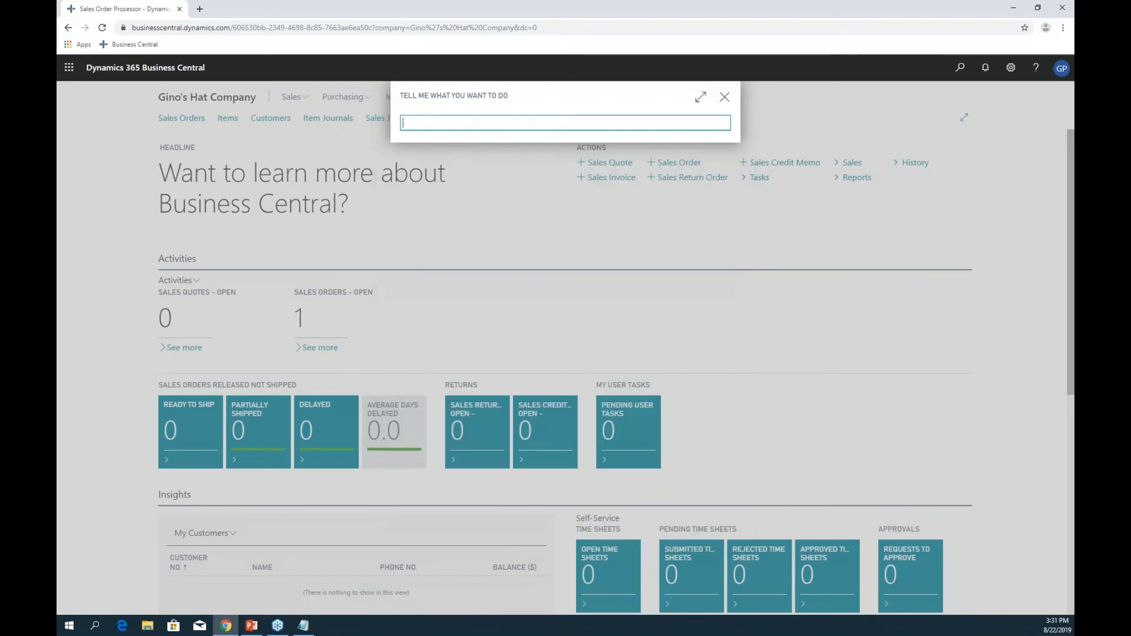
key("Escape")
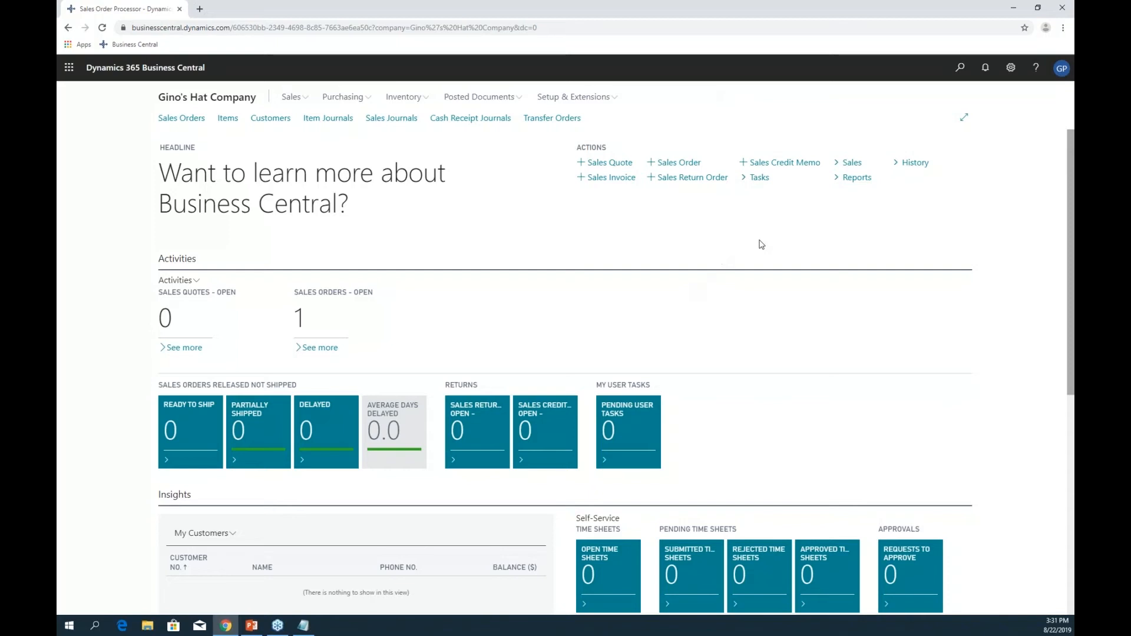
- Open the Keyboard Shortcuts article from the Help pane
left_click(1012, 69)
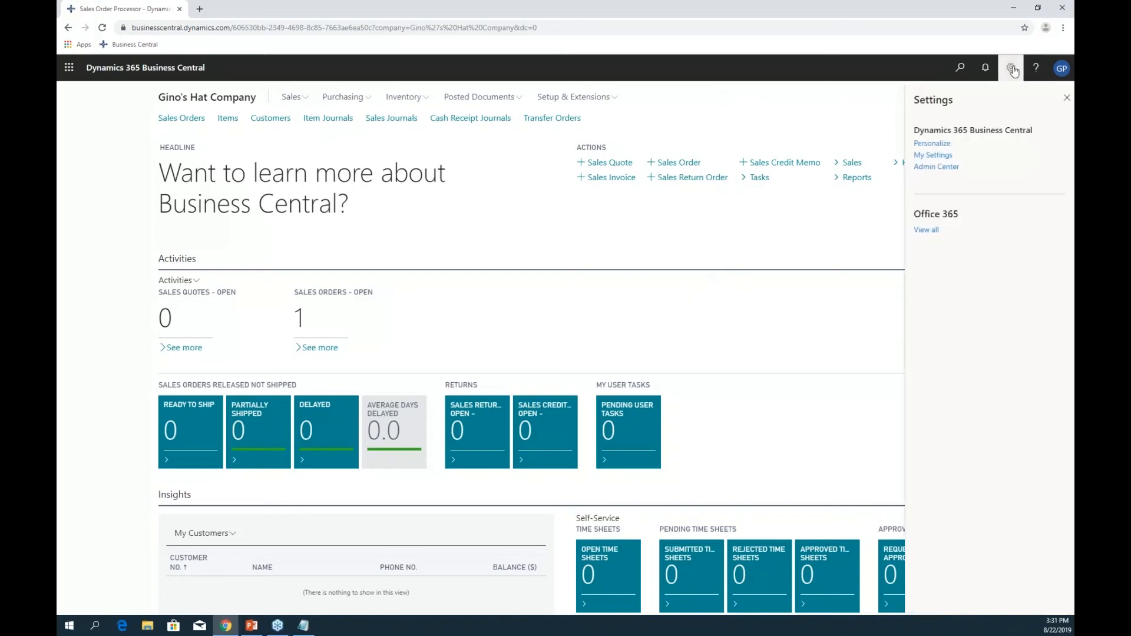
left_click(1012, 69)
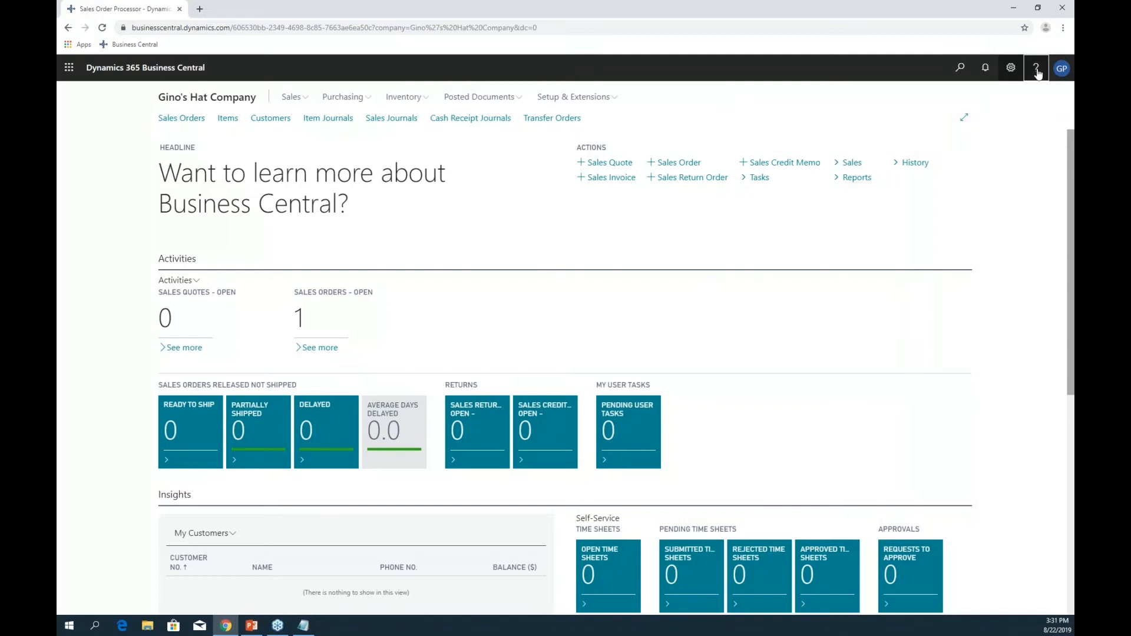
left_click(1037, 68)
left_click(1036, 68)
left_click(1036, 69)
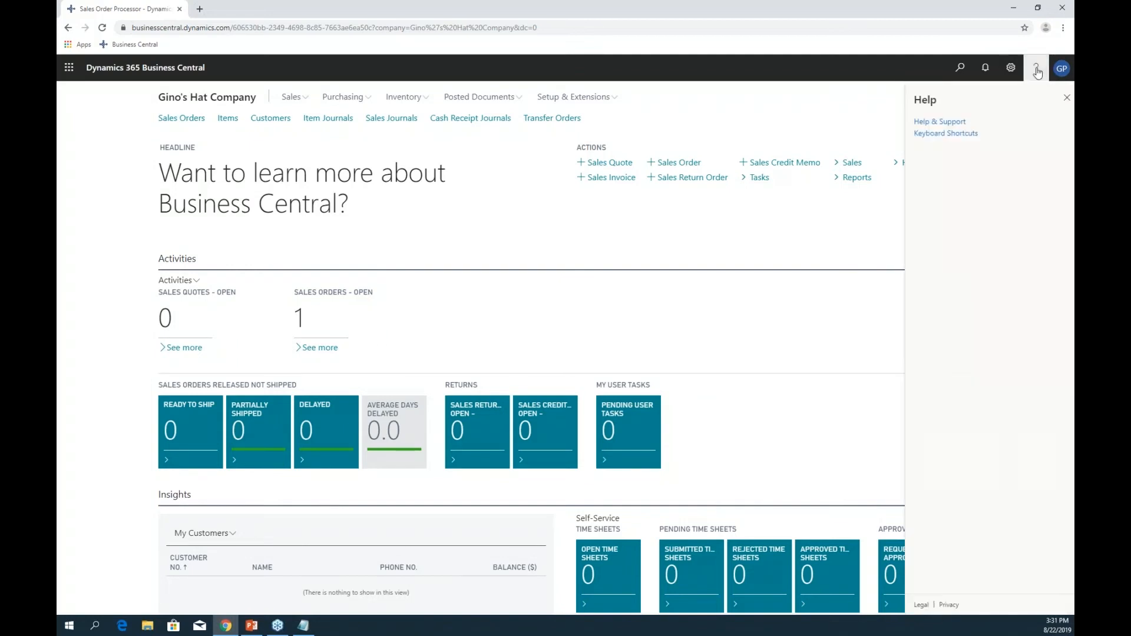
left_click(952, 134)
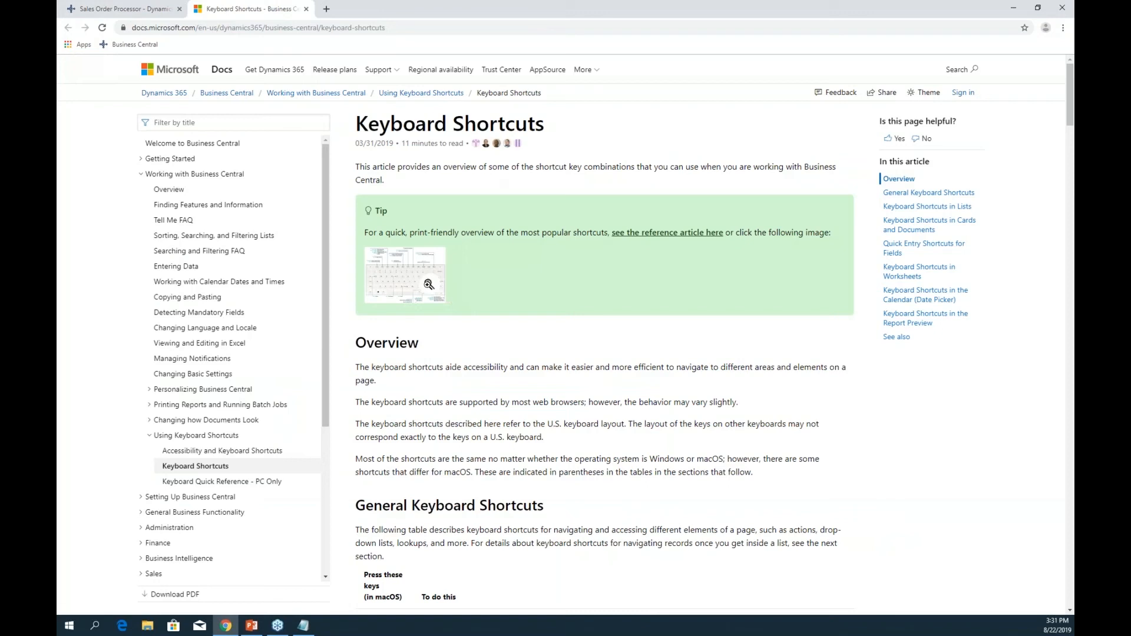
- Enlarge the keyboard shortcut map, close it, then close the docs tab
left_click(435, 293)
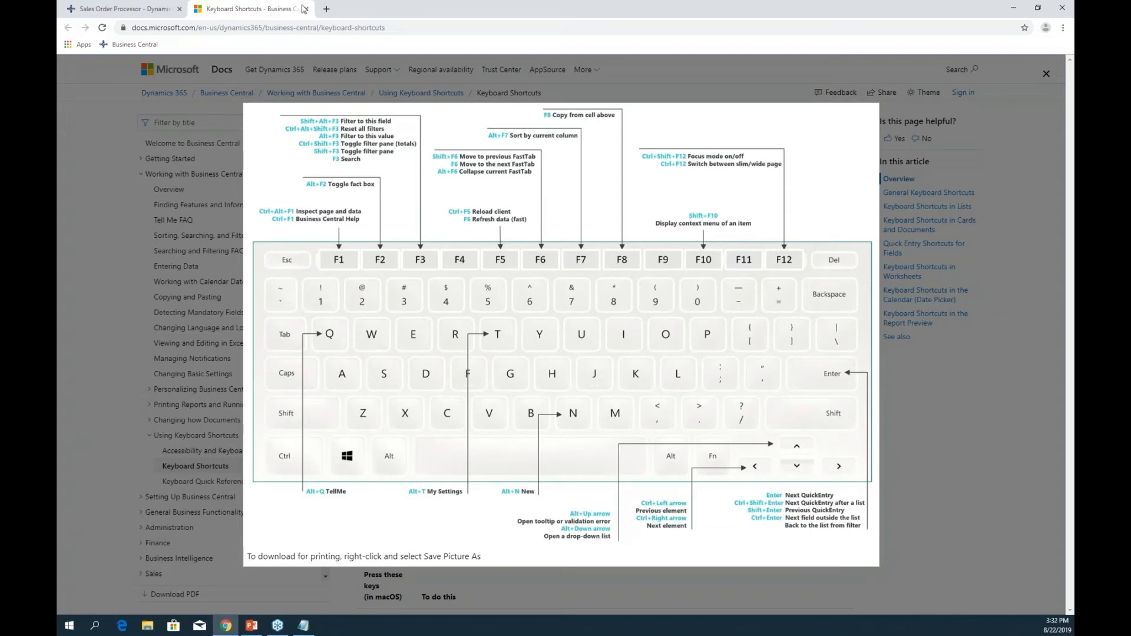
left_click(334, 74)
left_click(306, 9)
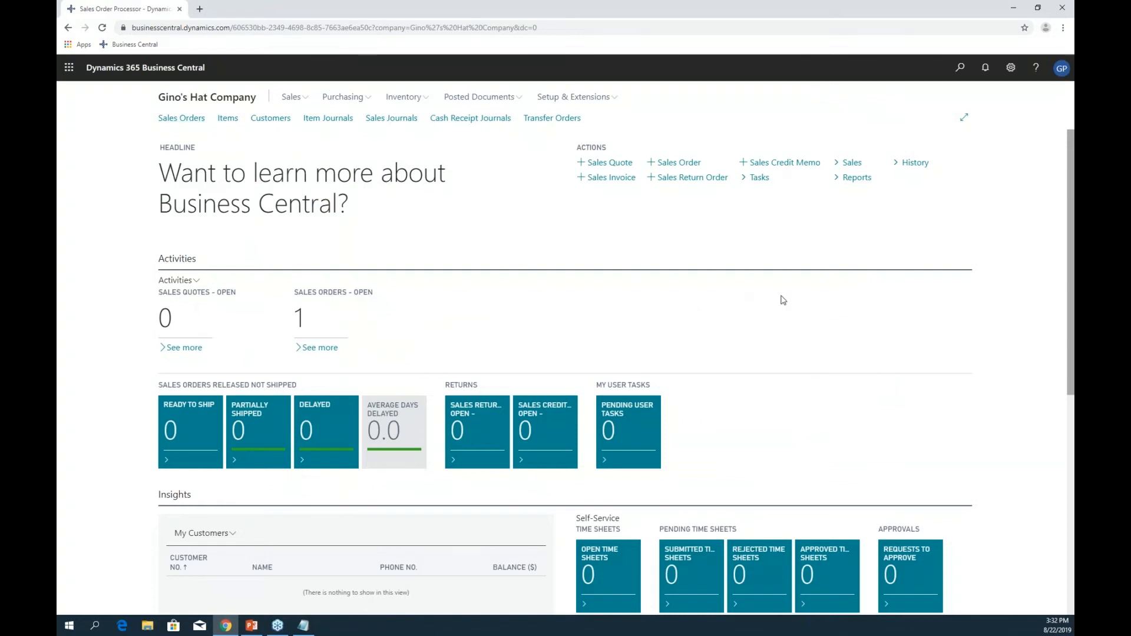
- Search 'sales orders', open the Sales Orders list and create a new order
key("alt+q")
type("sale")
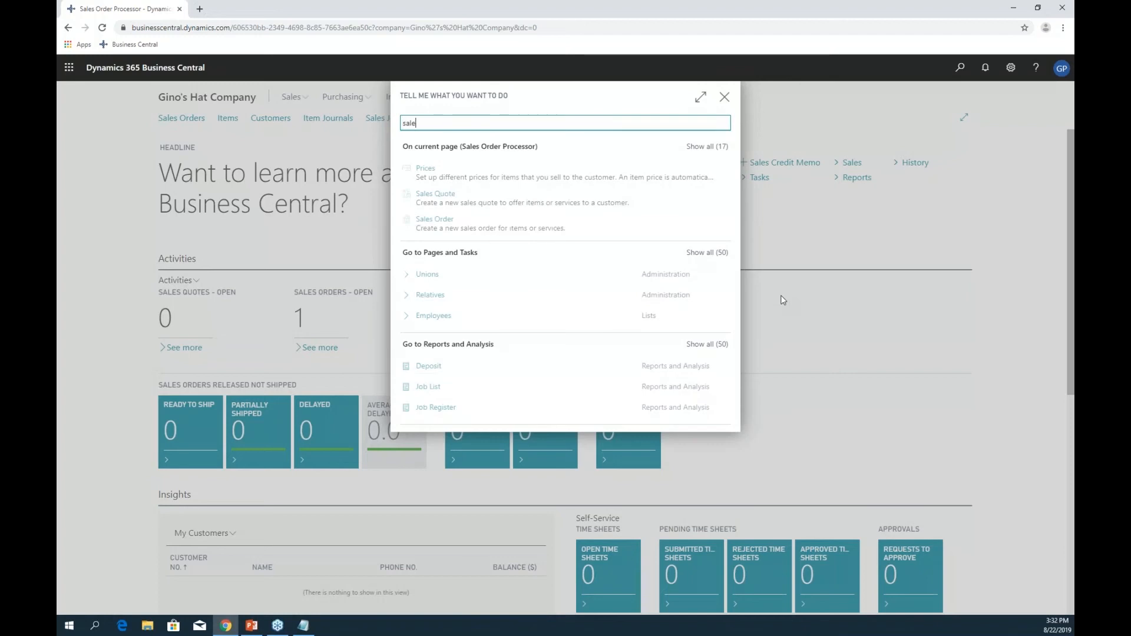
type("s orders")
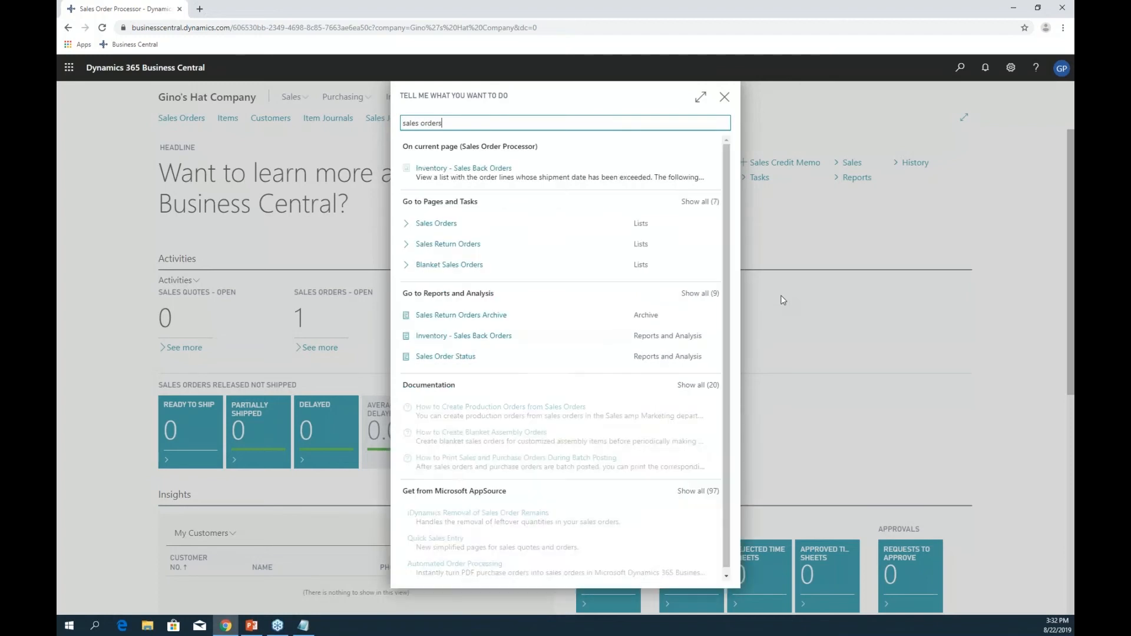
key("Down")
key("Down")
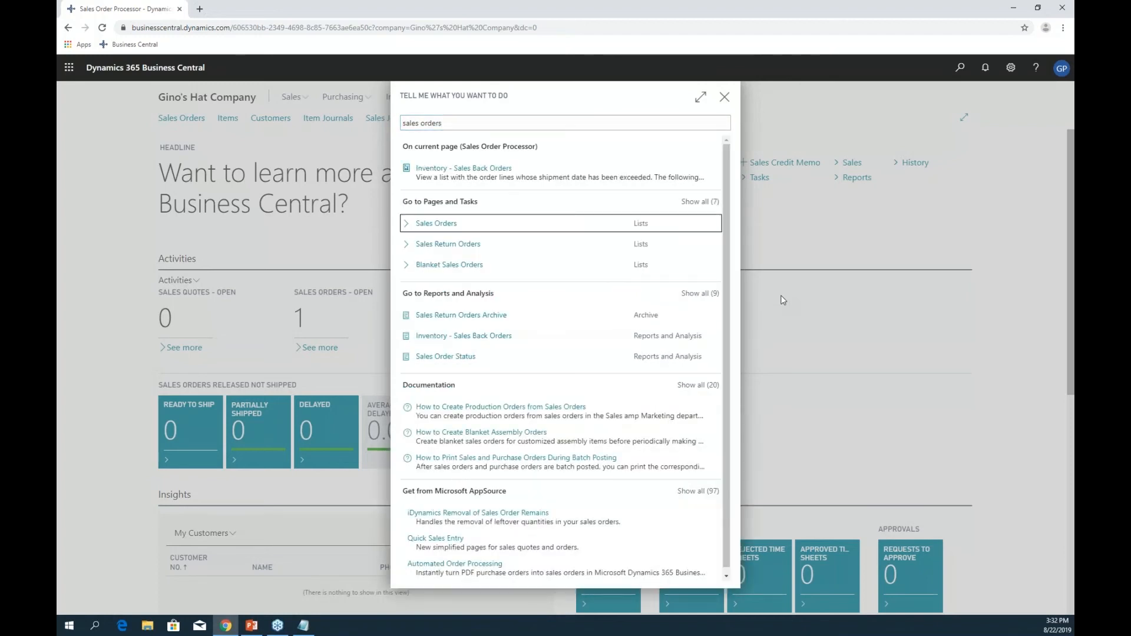
key("Return")
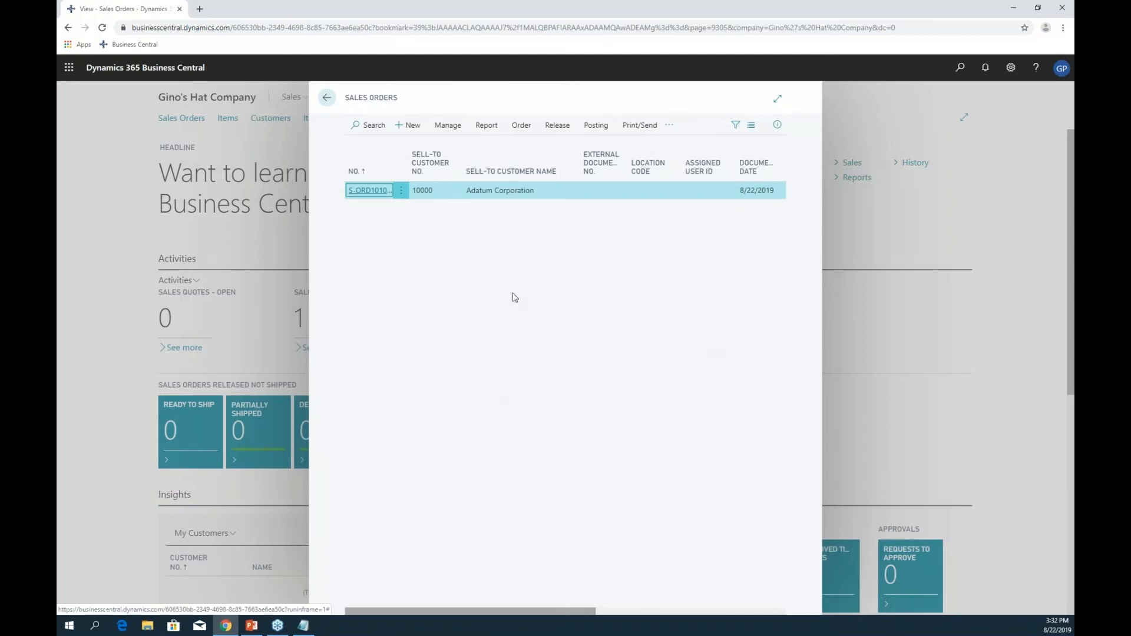
left_click(408, 125)
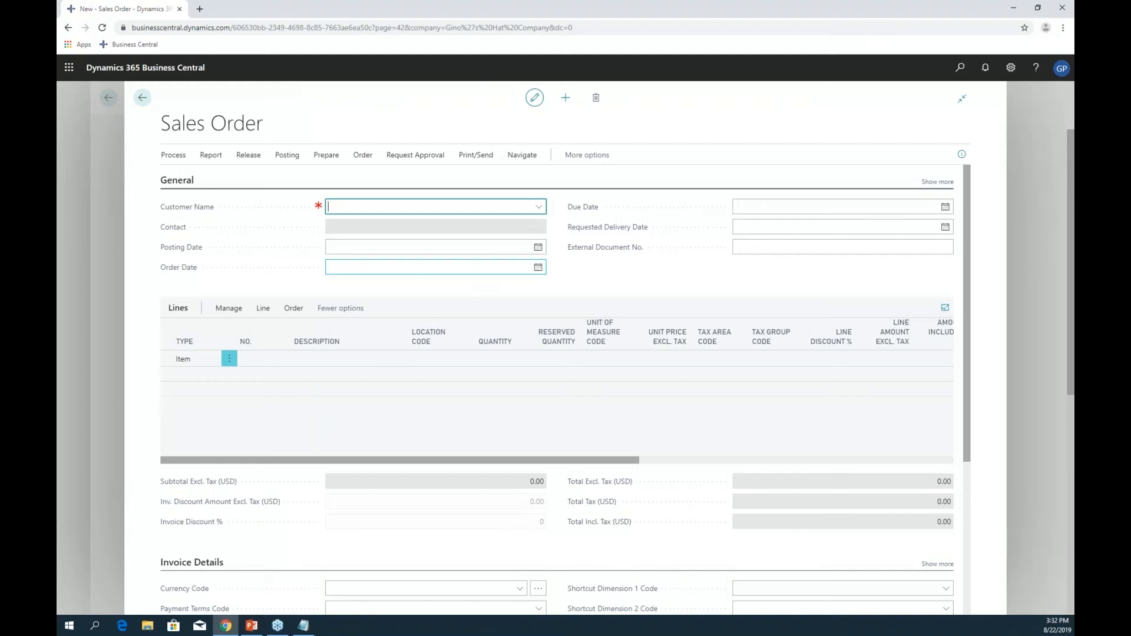
- Enter Adatum Corporation as the customer name using the search text 'adatum'
type("ada")
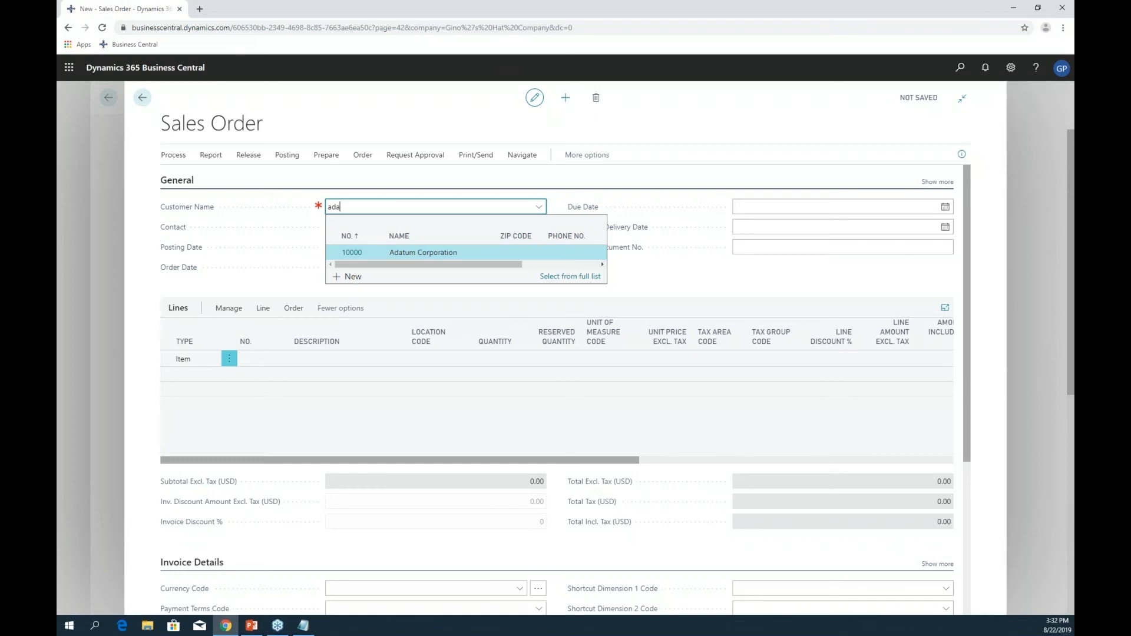
key("BackSpace")
key("BackSpace")
key("BackSpace")
type("10000")
key("BackSpace")
key("BackSpace")
key("BackSpace")
key("BackSpace")
type("adatum")
key("Return")
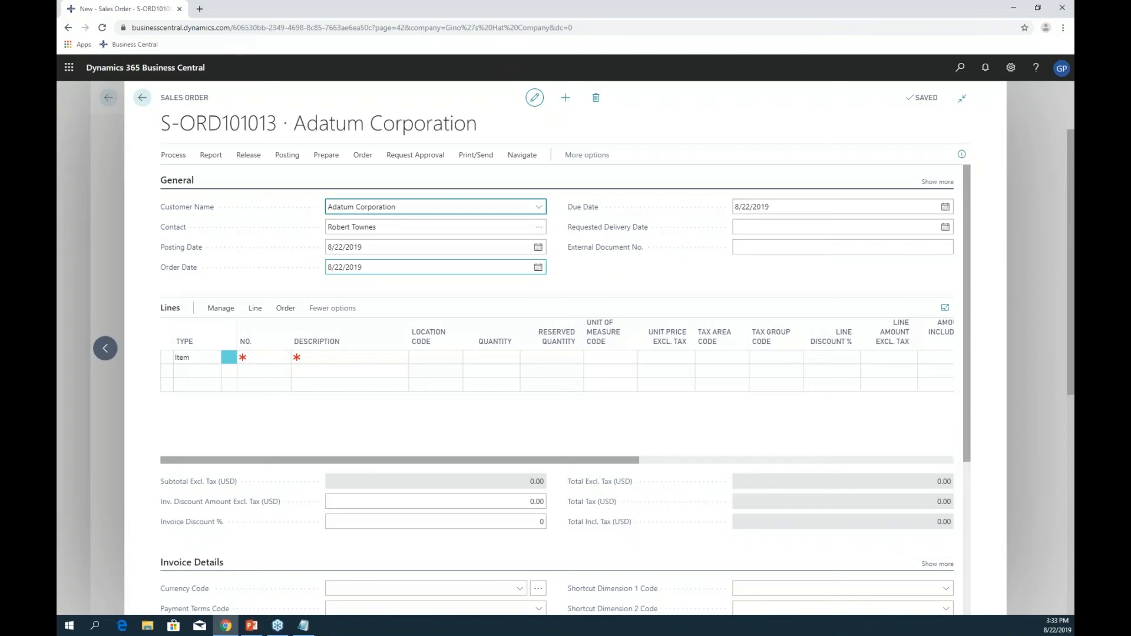
- Enter 'PO # 1234' as the External Document No. and move to the first line
key("Return")
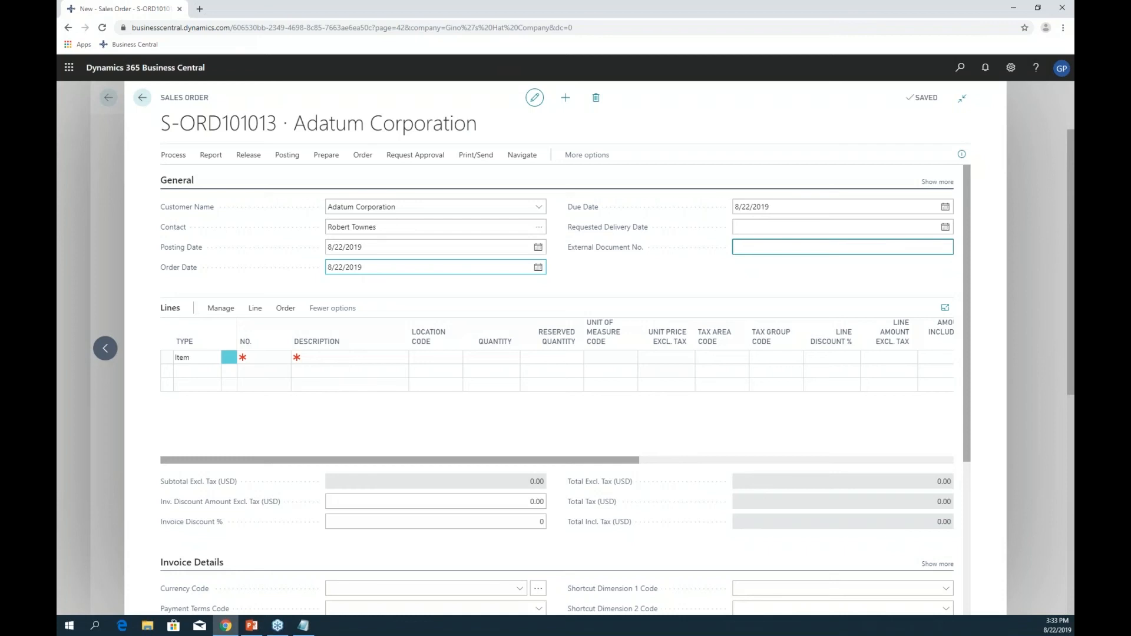
type("PO # 1234")
key("Tab")
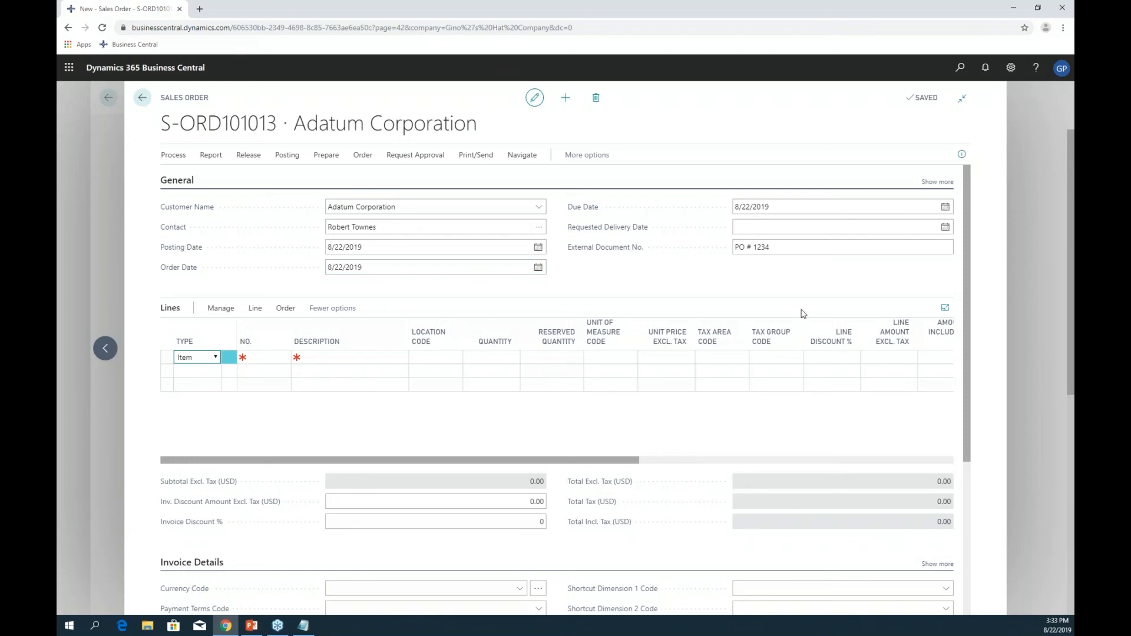
- Put the Lines part in focus mode and start typing the first line's item number
left_click(947, 309)
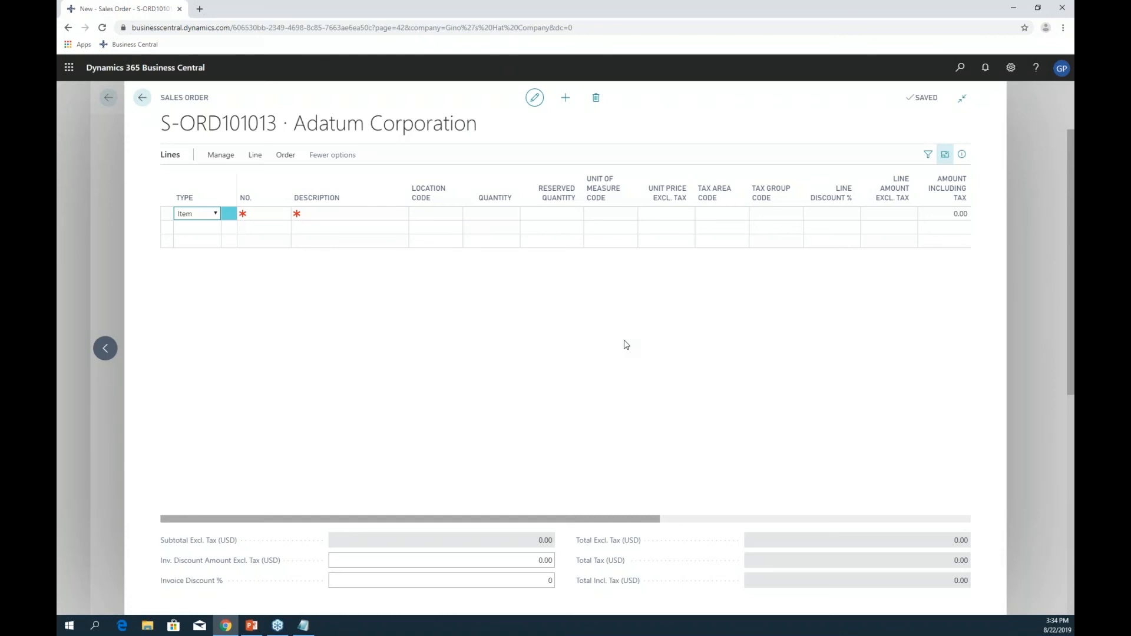
key("Tab")
type("1-h-bk")
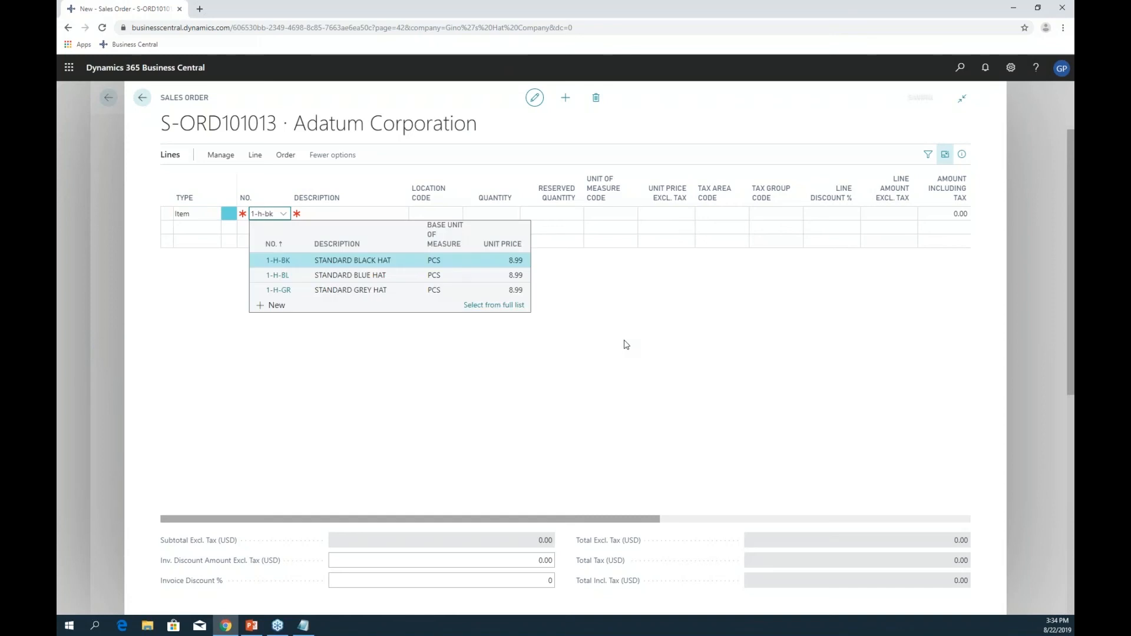
- Enter item 1-H-BK, Standard Black Hat at 8.99, on line one and move to line two
key("Return")
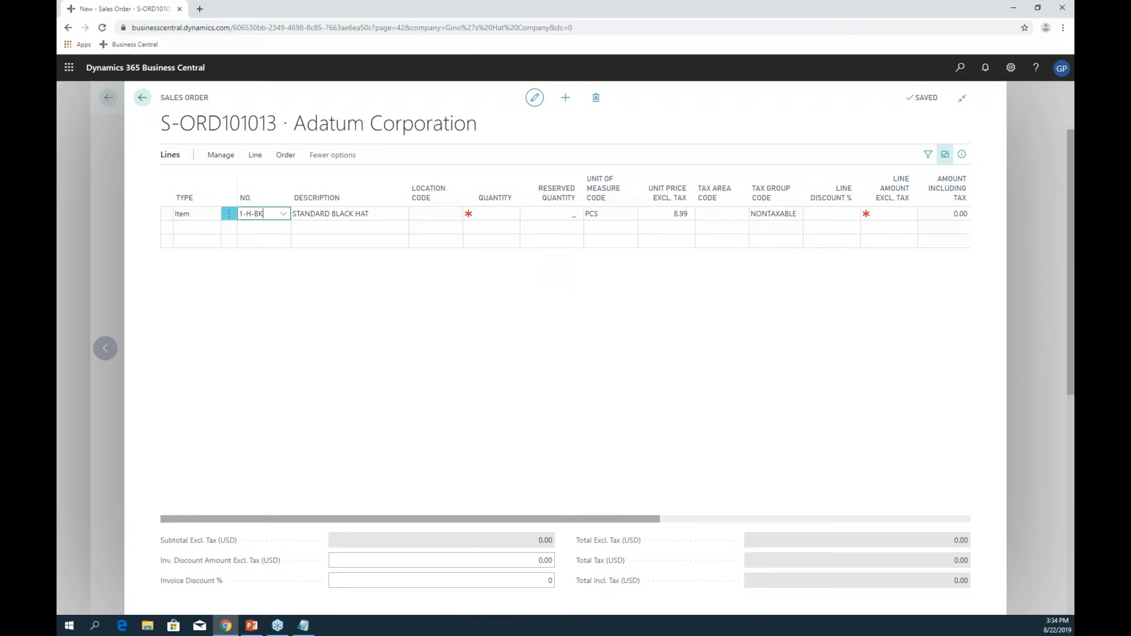
key("Return")
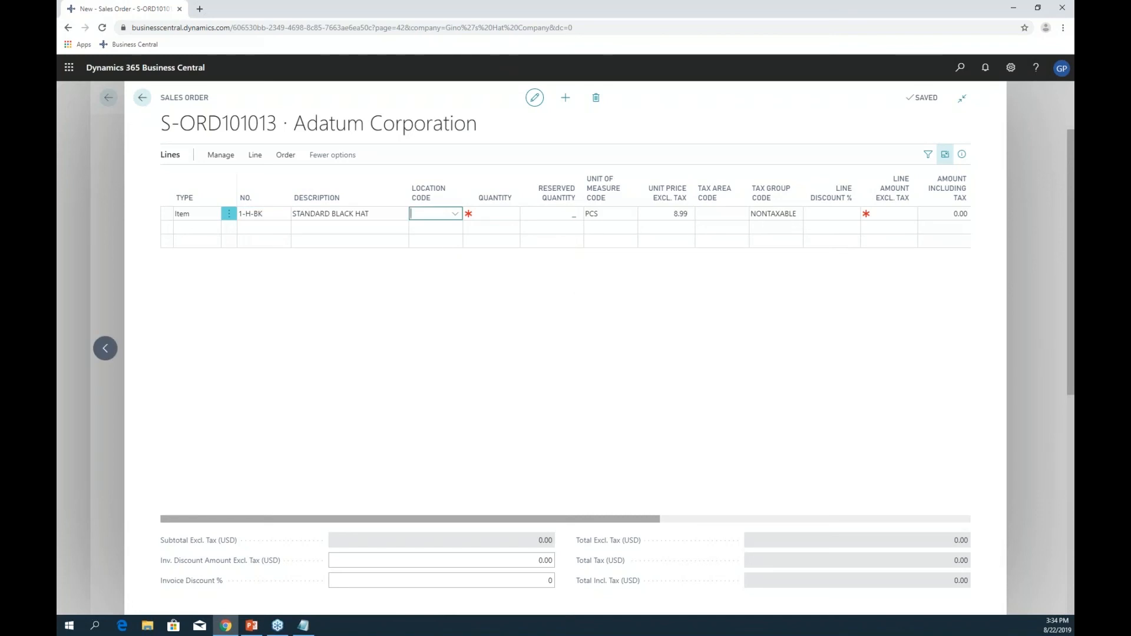
key("Return")
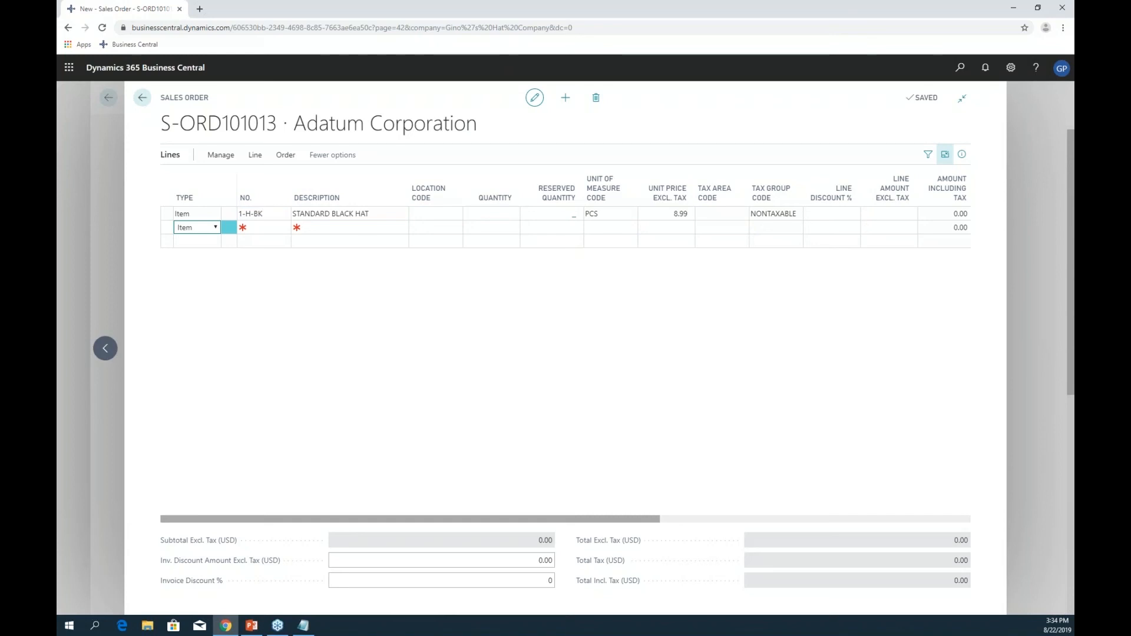
key("Return")
key("Up")
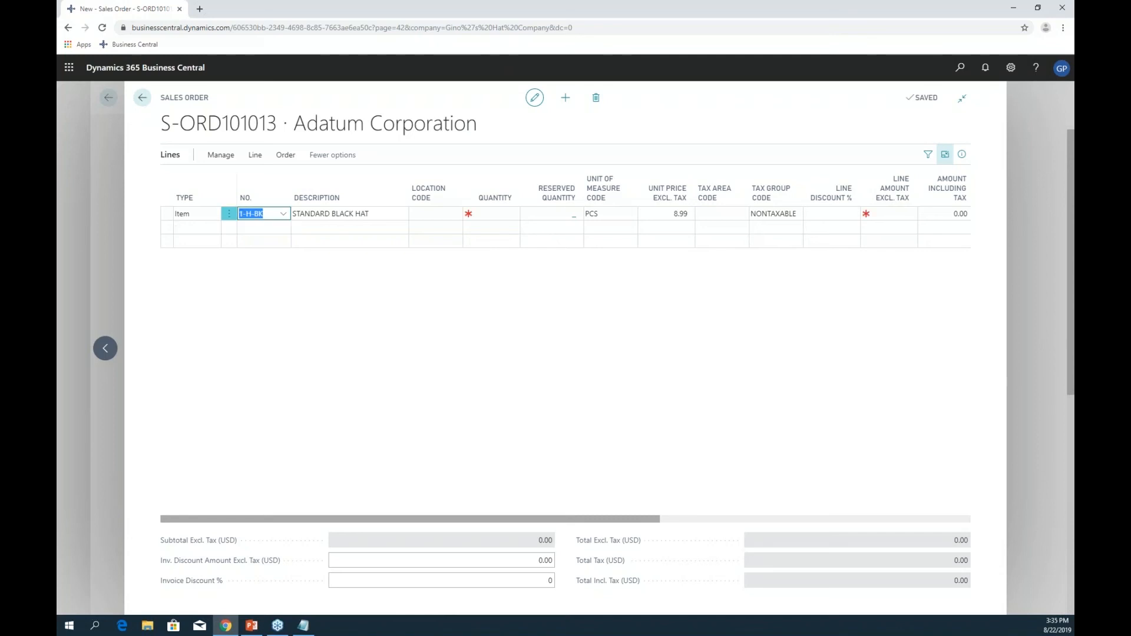
key("Down")
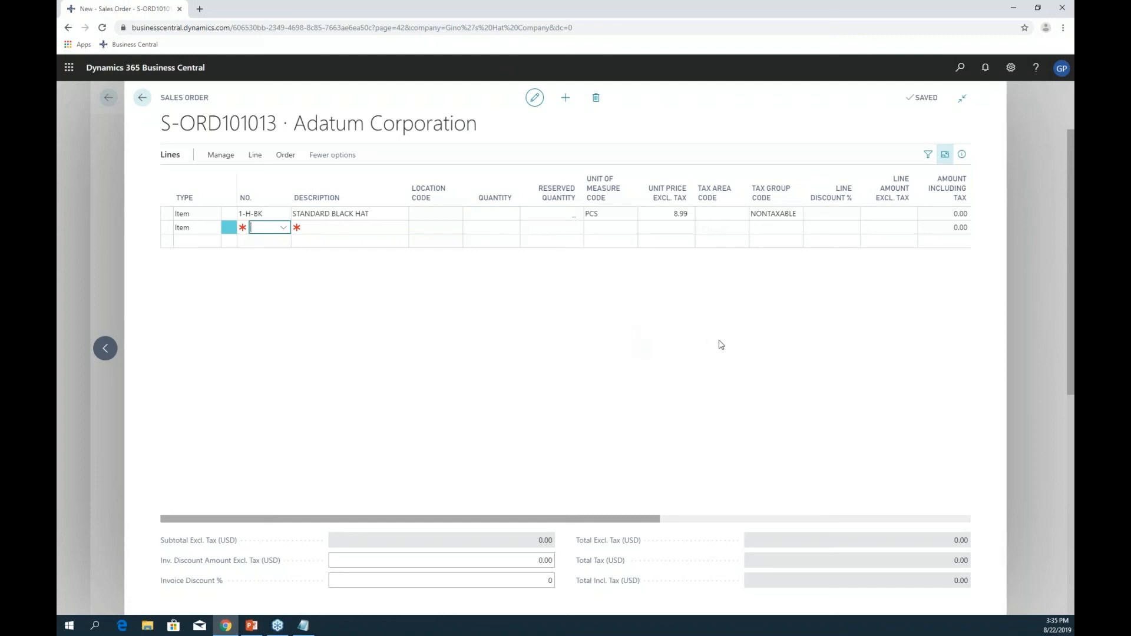
- Personalize the lines to exclude Location Code from Quick Entry and include Quantity
left_click(1011, 69)
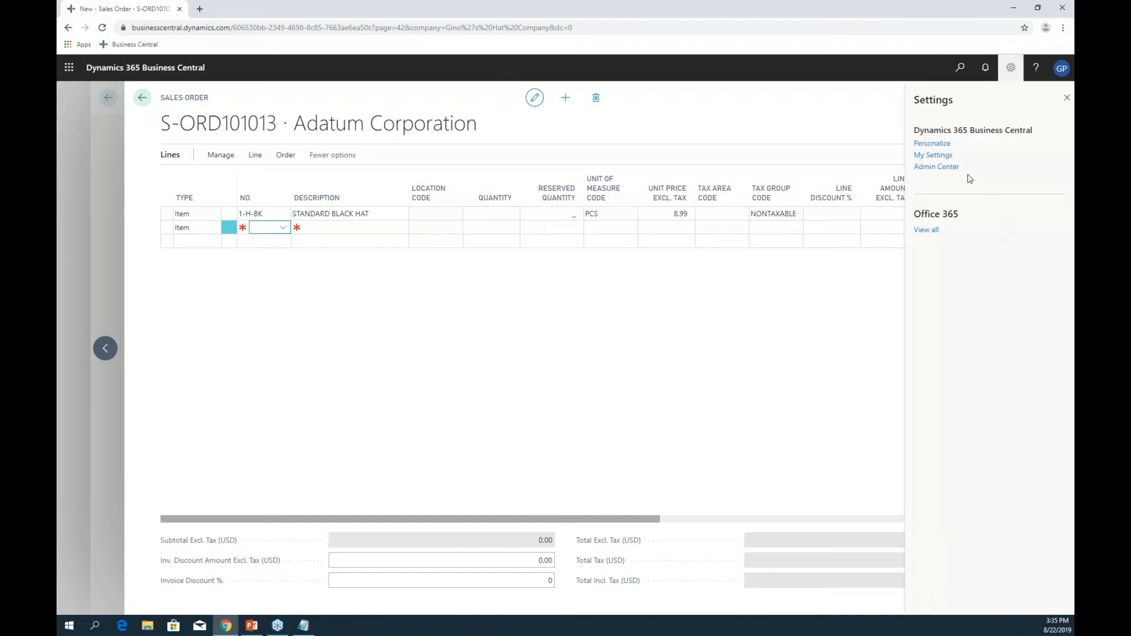
left_click(933, 144)
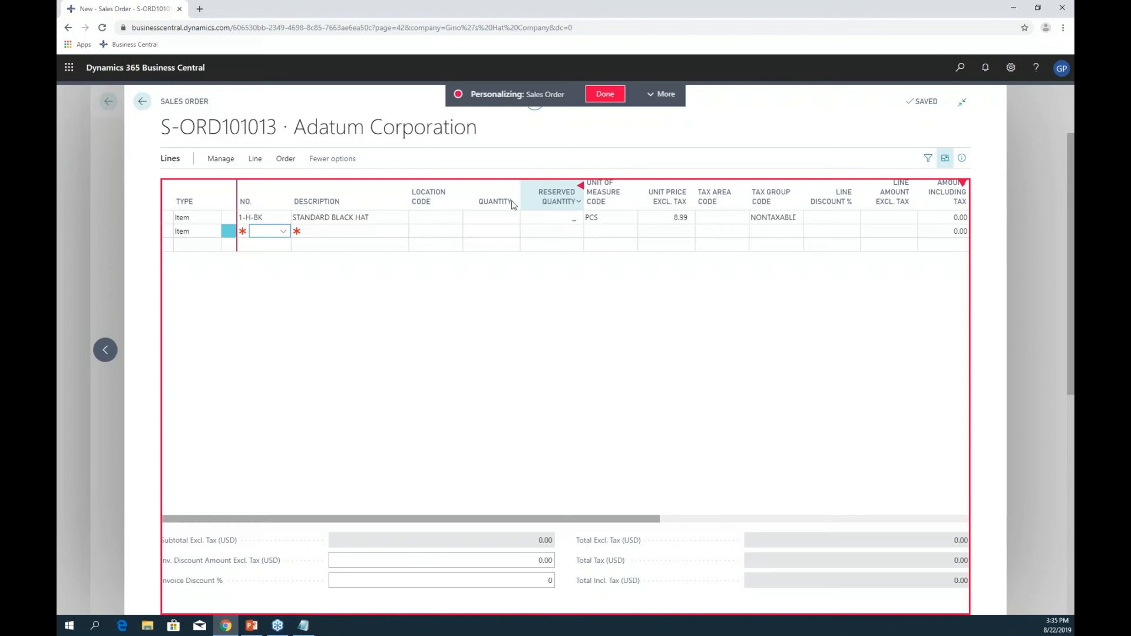
left_click(461, 186)
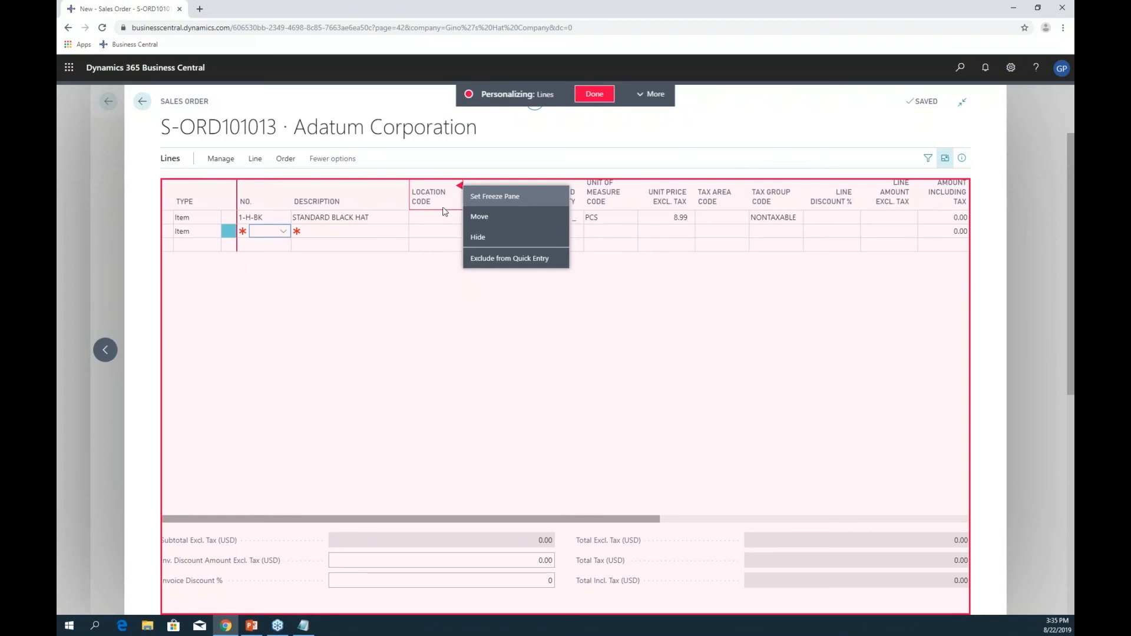
left_click(523, 259)
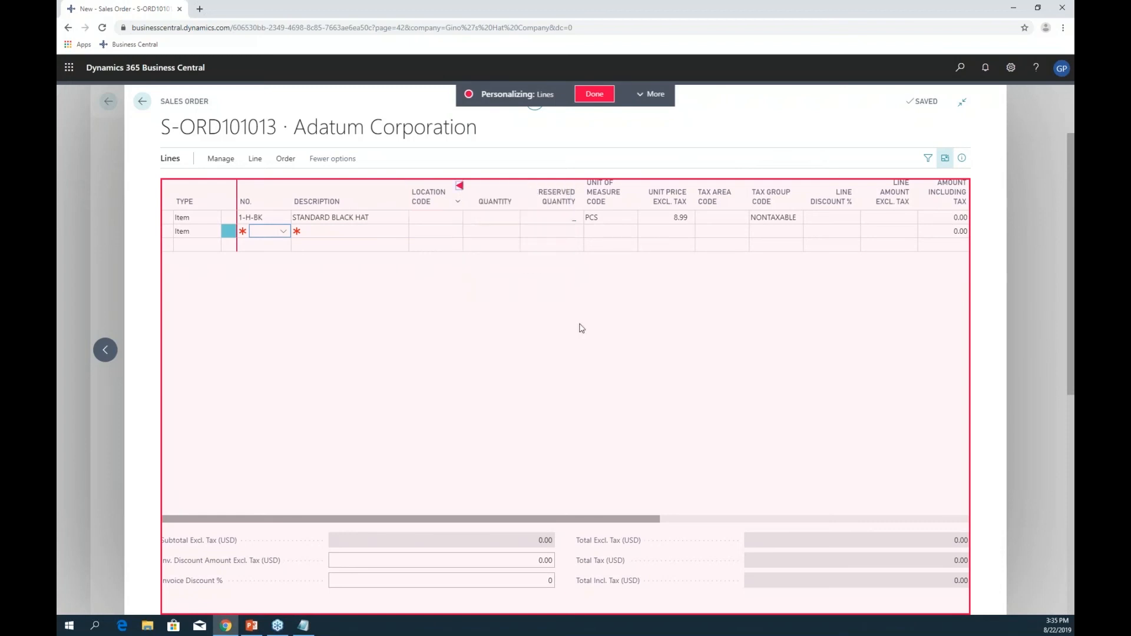
left_click(519, 189)
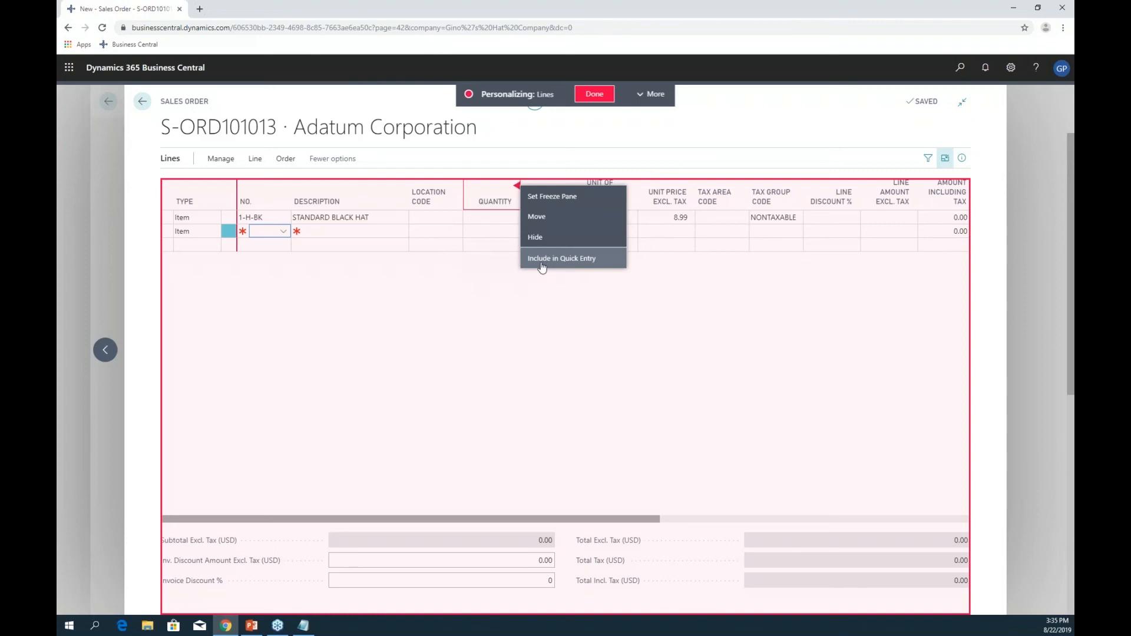
left_click(611, 263)
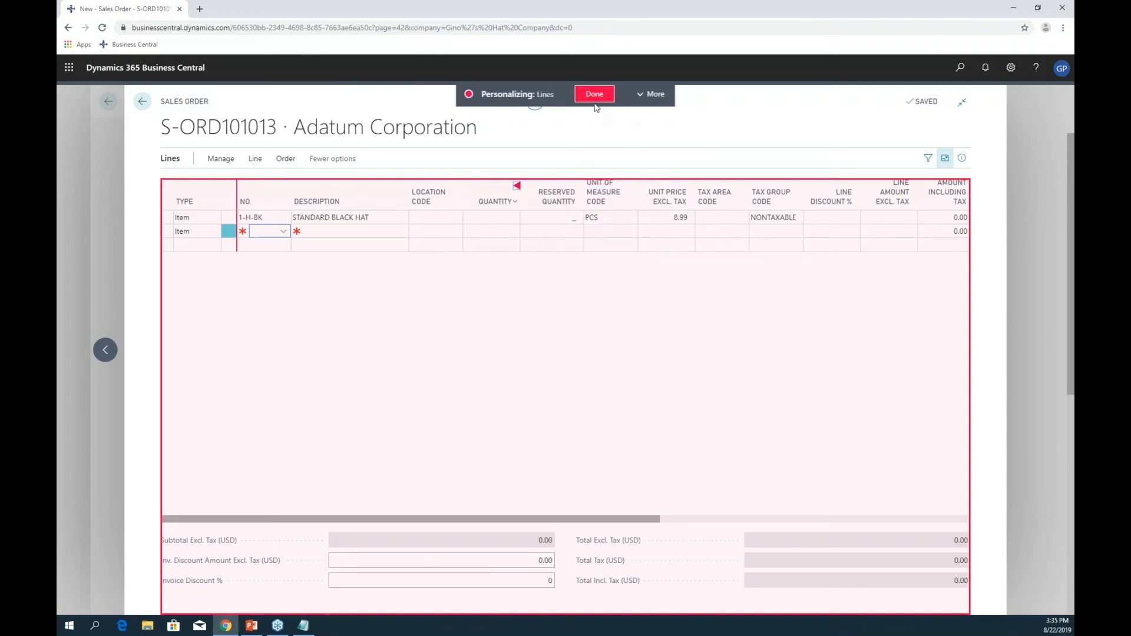
left_click(595, 96)
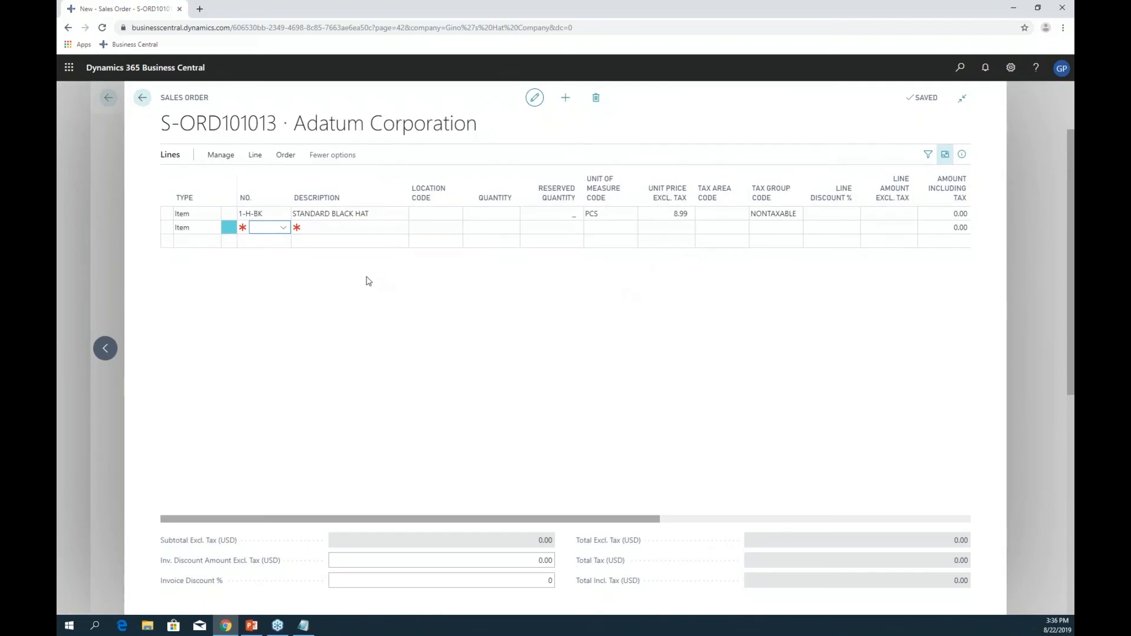
type("1")
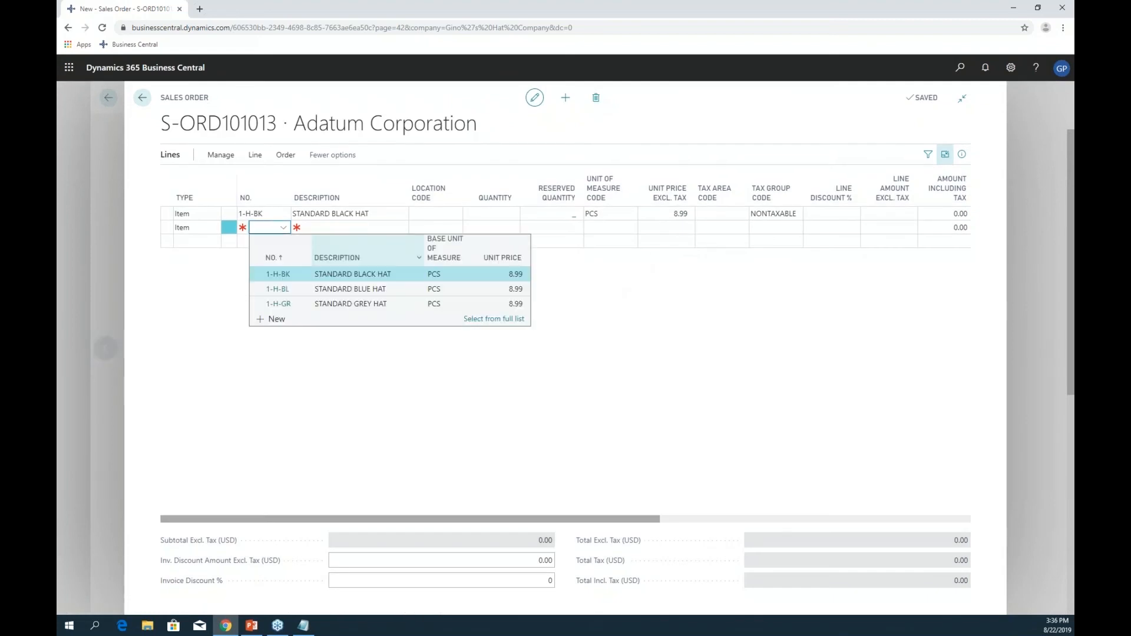
type("-h-bk")
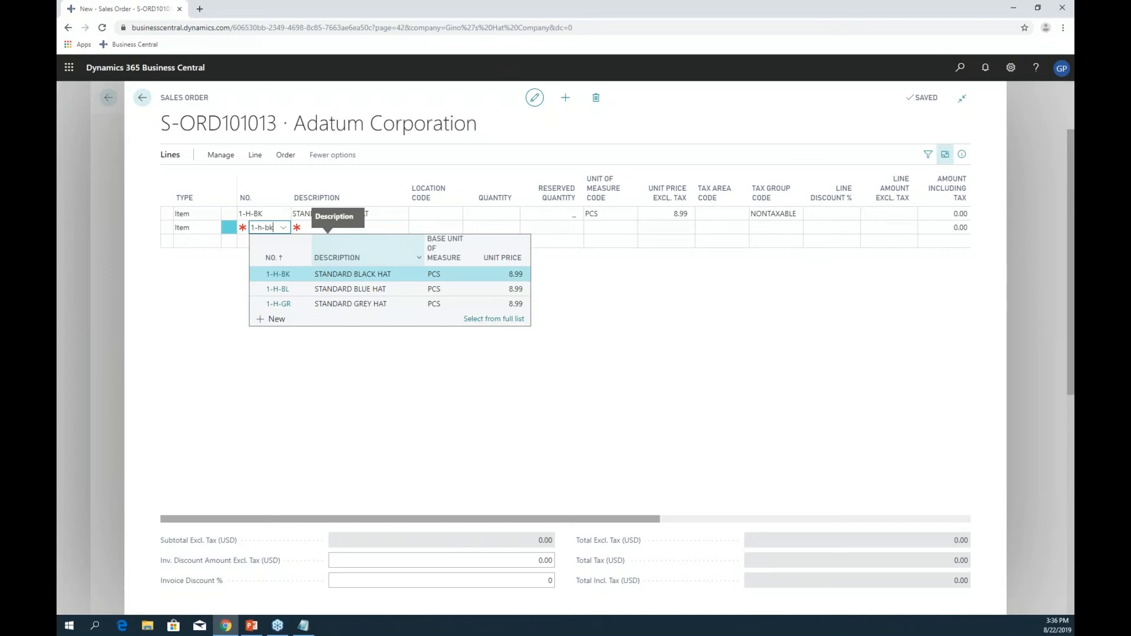
key("Return")
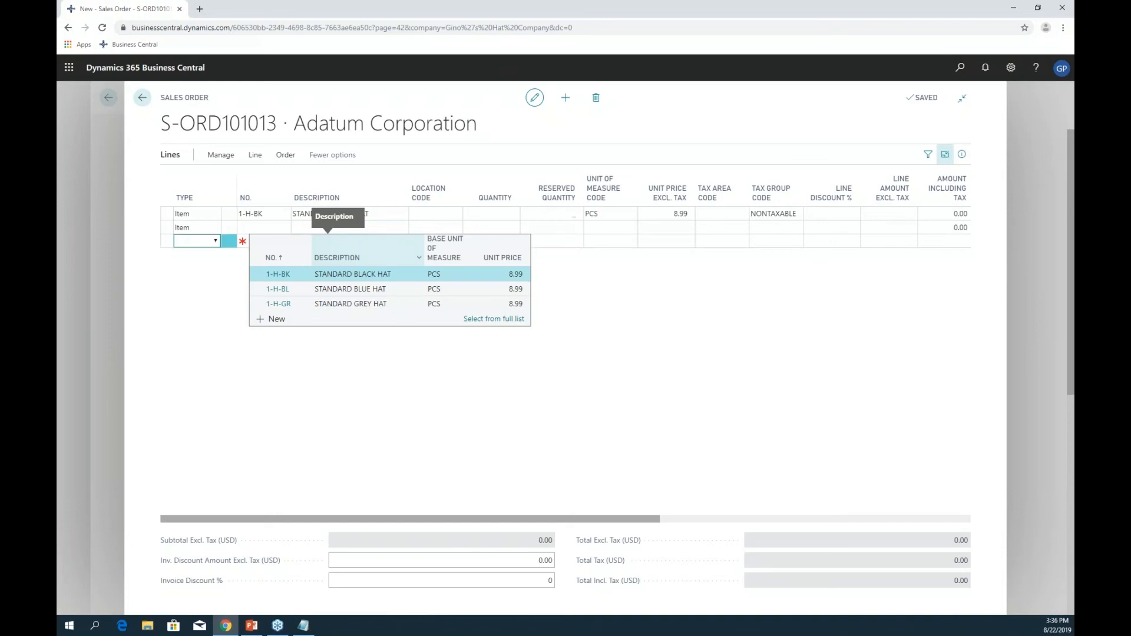
left_click(272, 229)
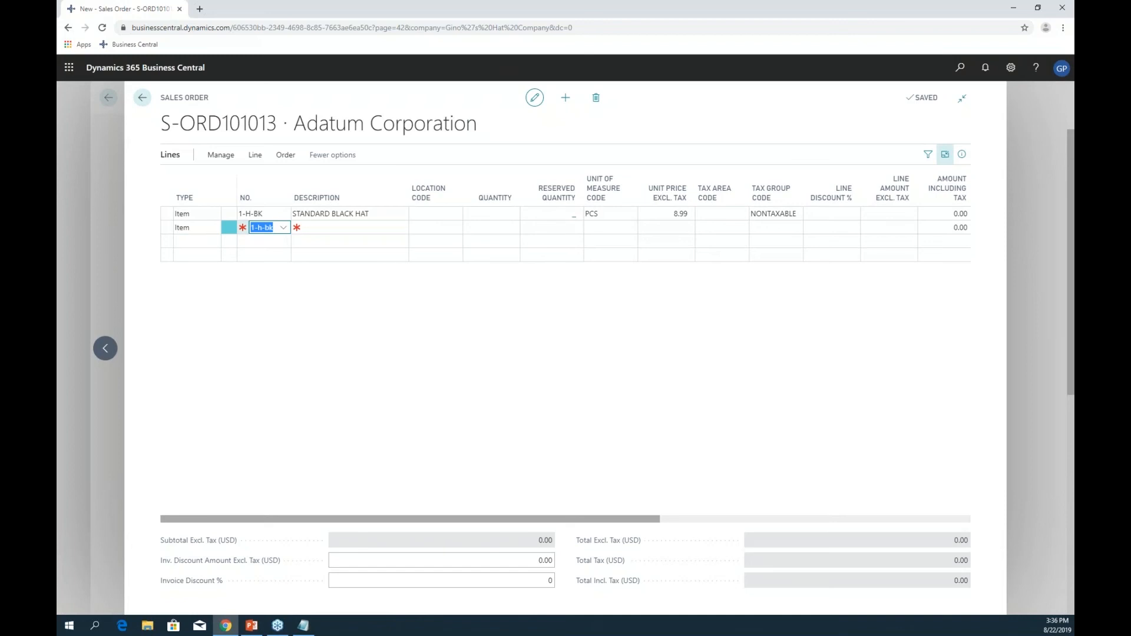
key("Tab")
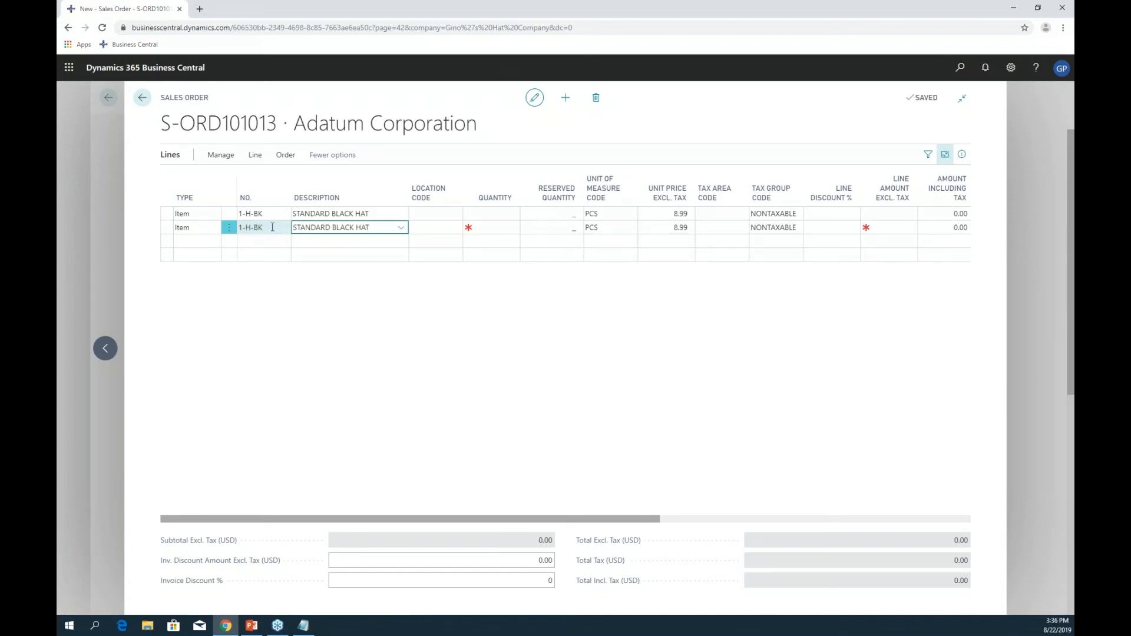
left_click(229, 228)
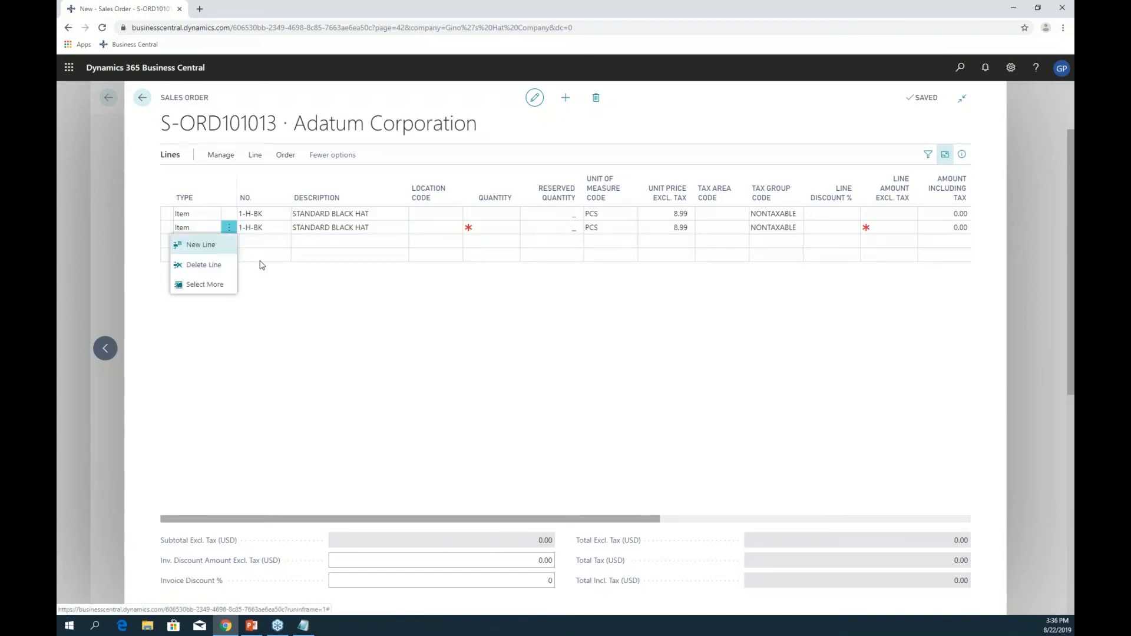
left_click(204, 265)
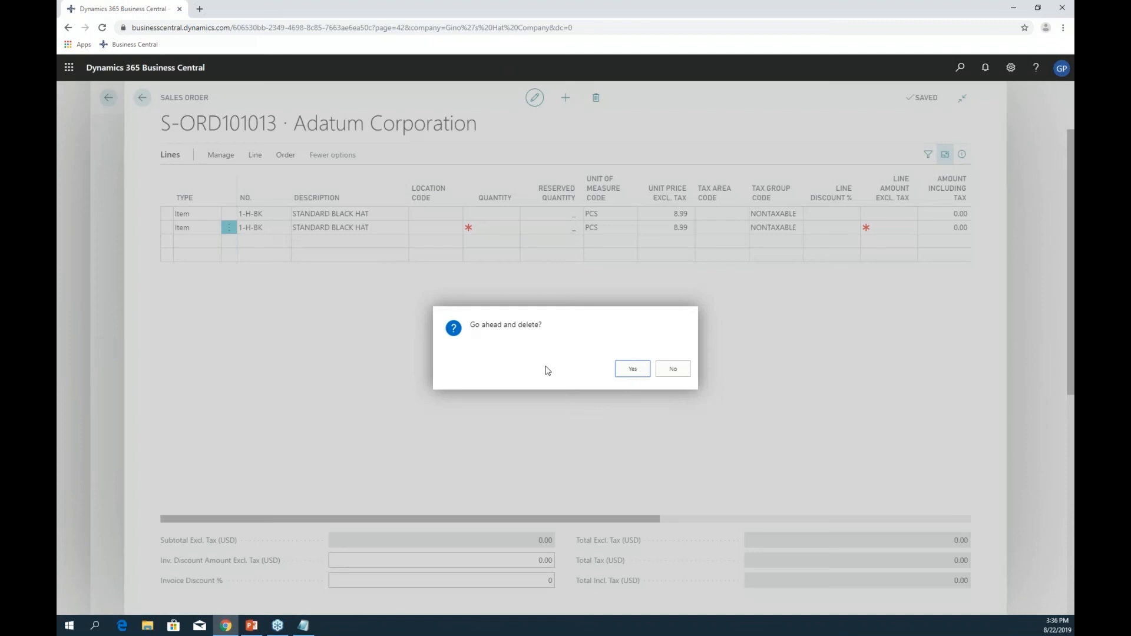
key("Return")
left_click(266, 229)
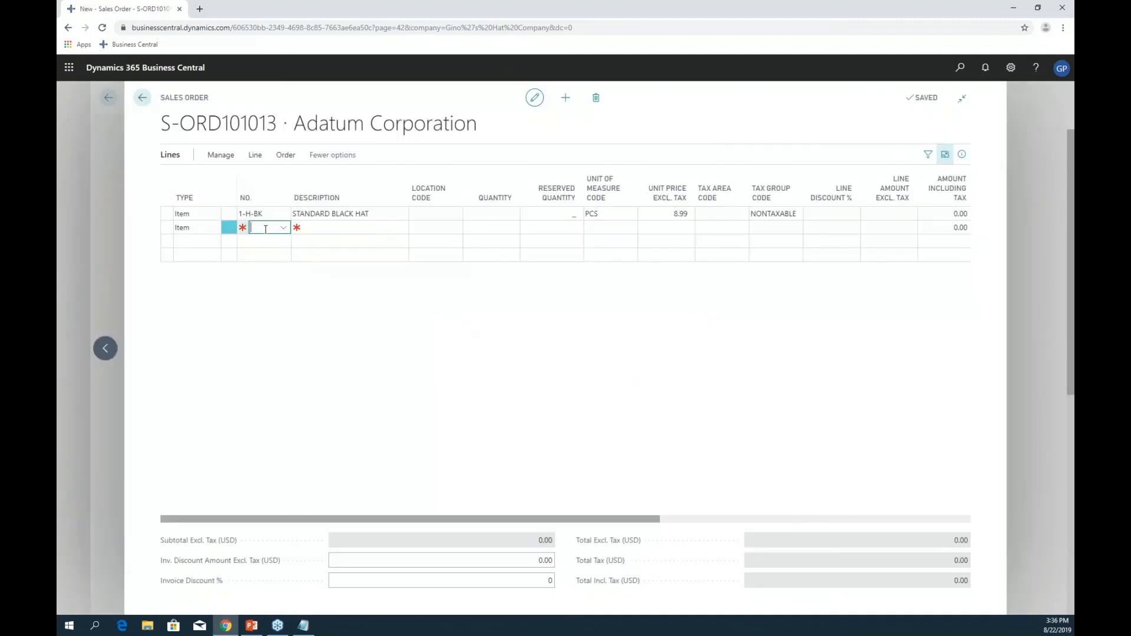
type("1-h-bk")
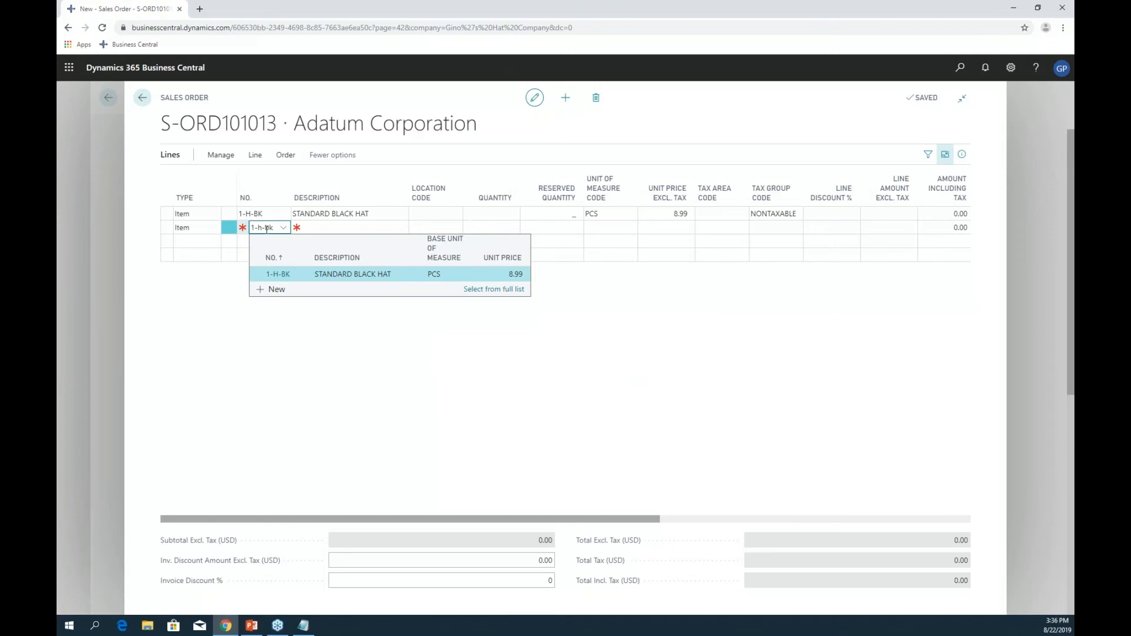
- Add 1-H-BK on lines two and three with quantity 1 each, then exit focus mode
key("Return")
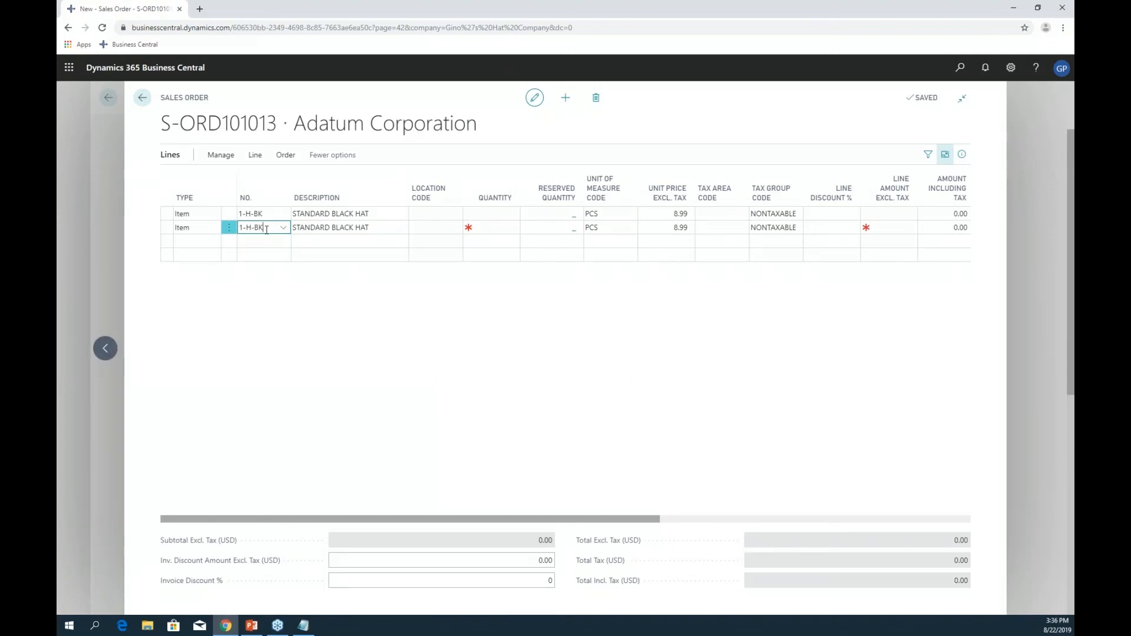
key("Return")
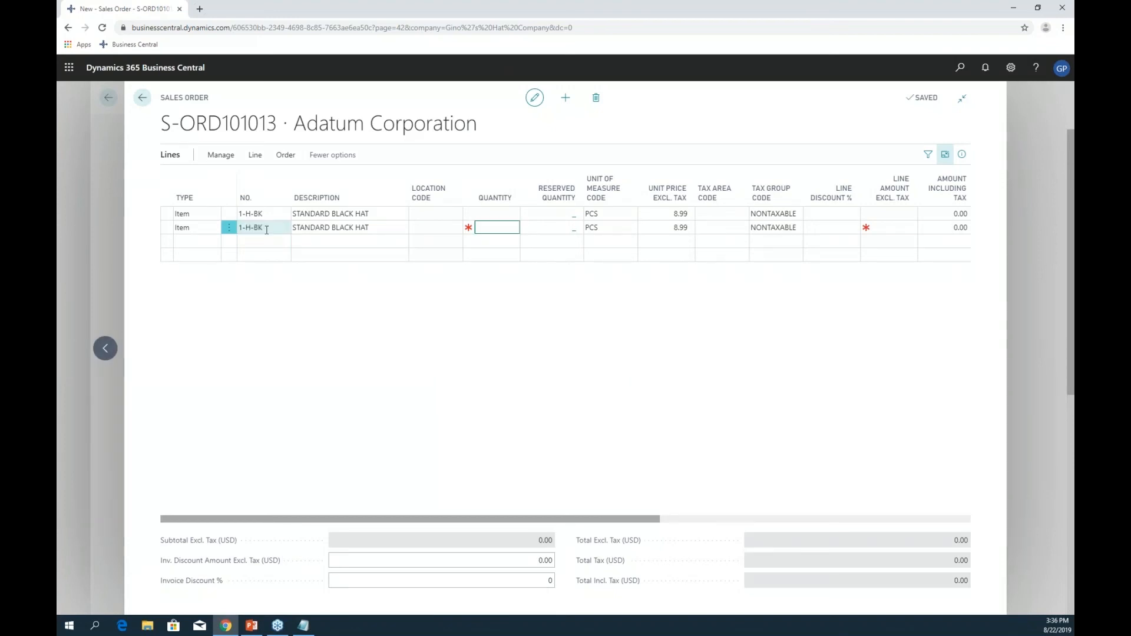
key("Return")
key("Return")
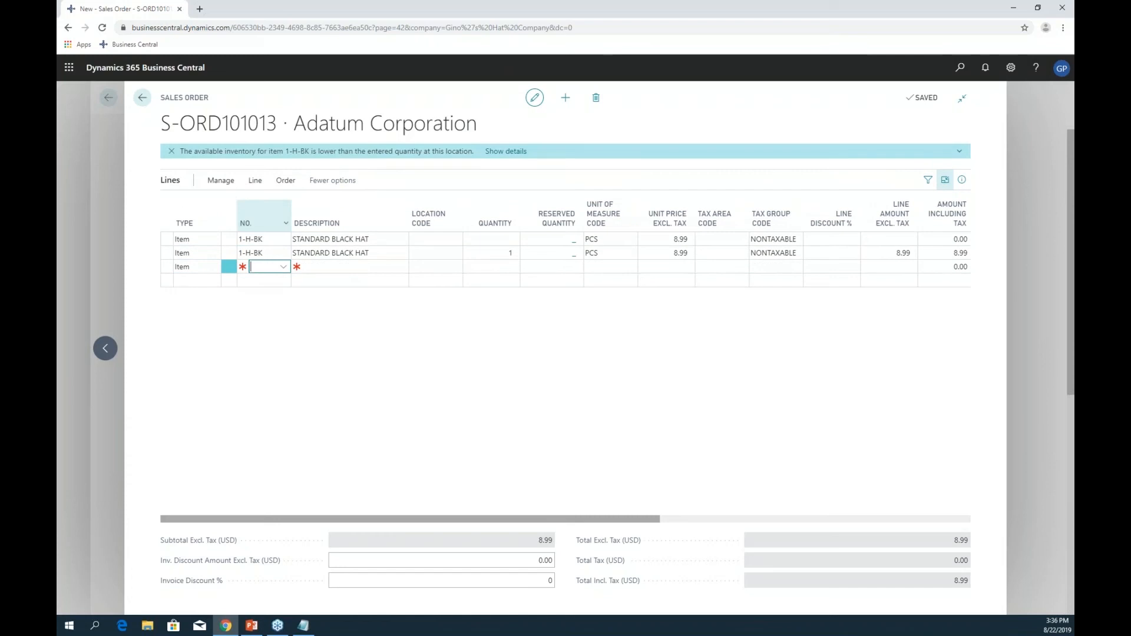
type("1-h-bk")
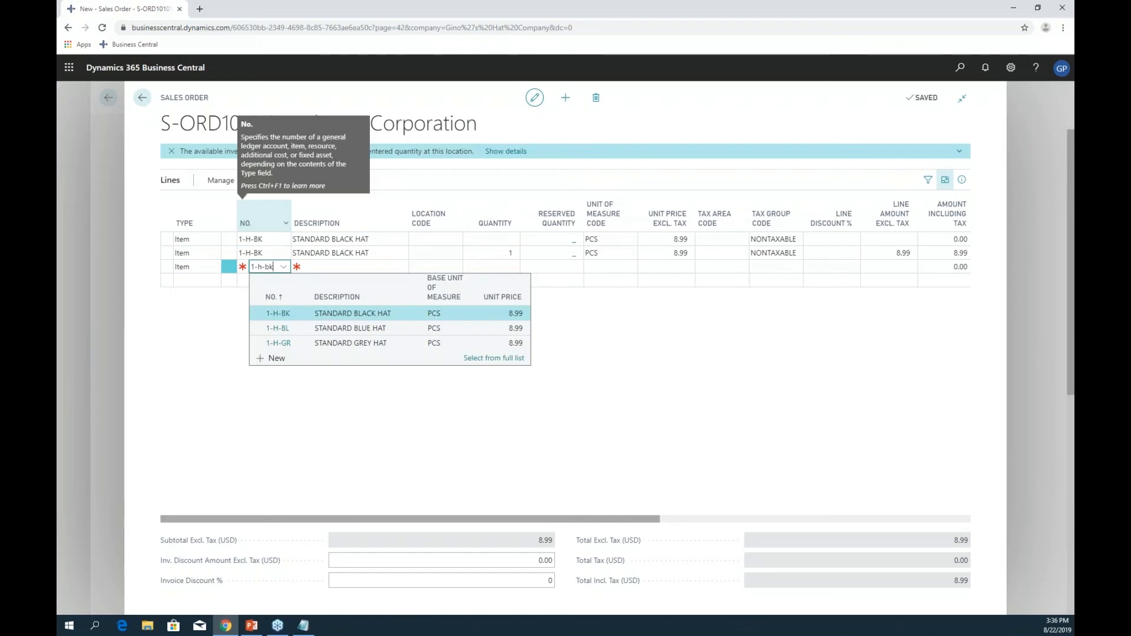
key("Return")
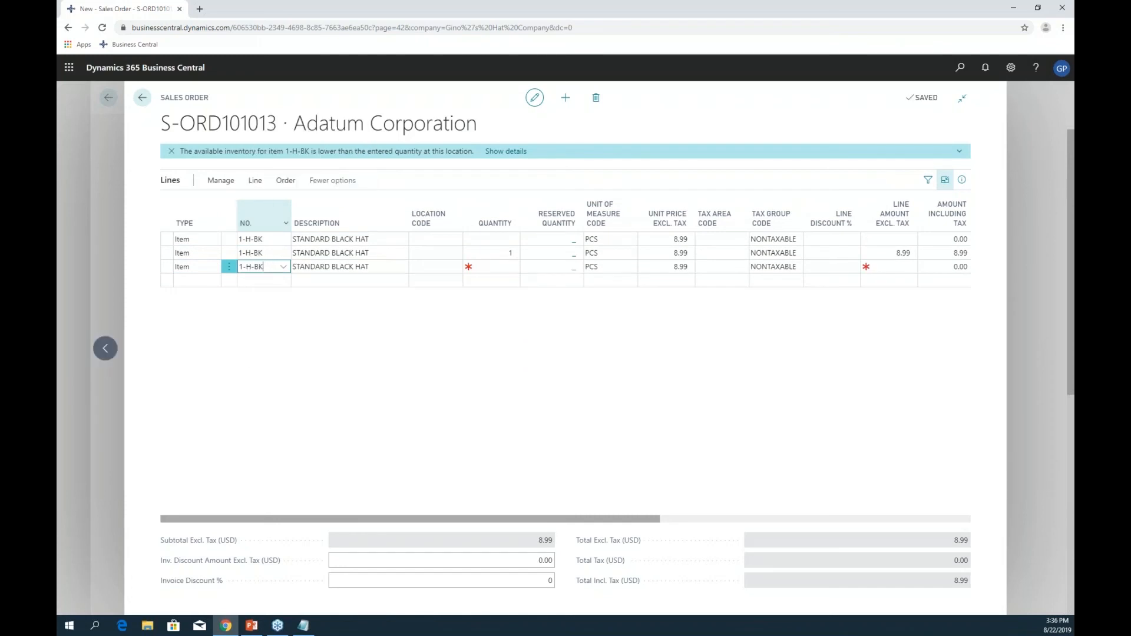
key("Return")
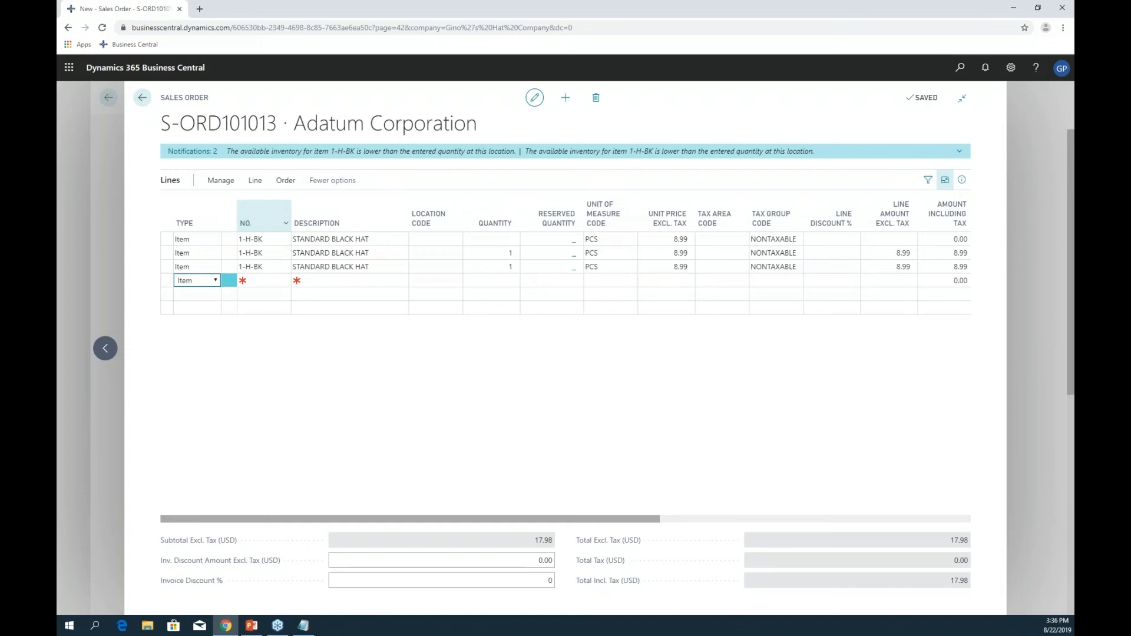
key("Return")
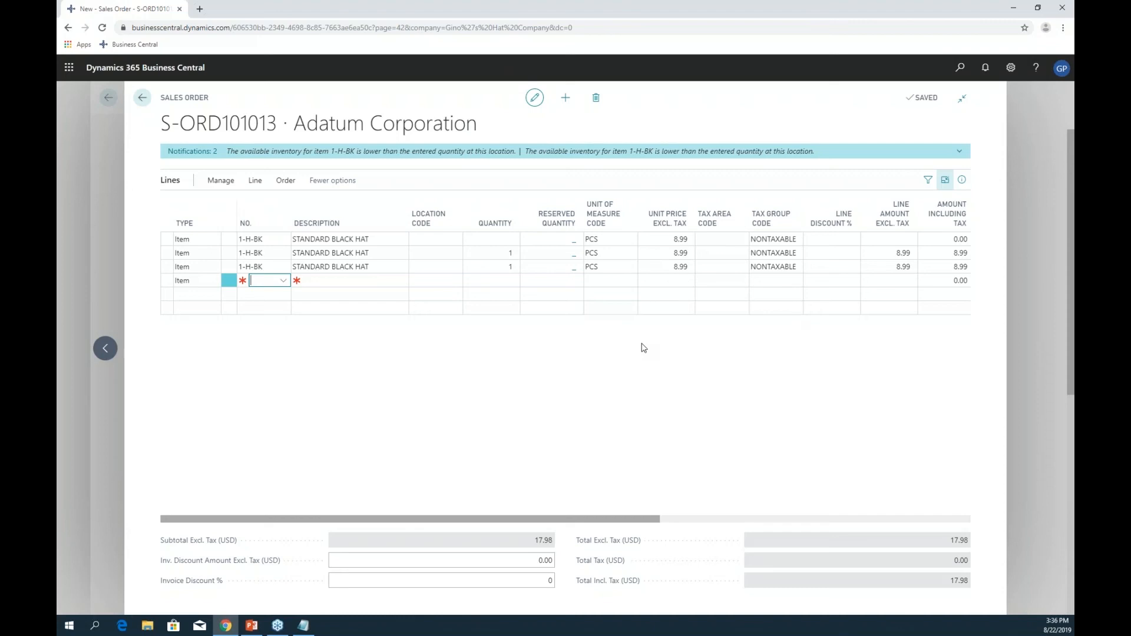
key("ctrl+shift+F12")
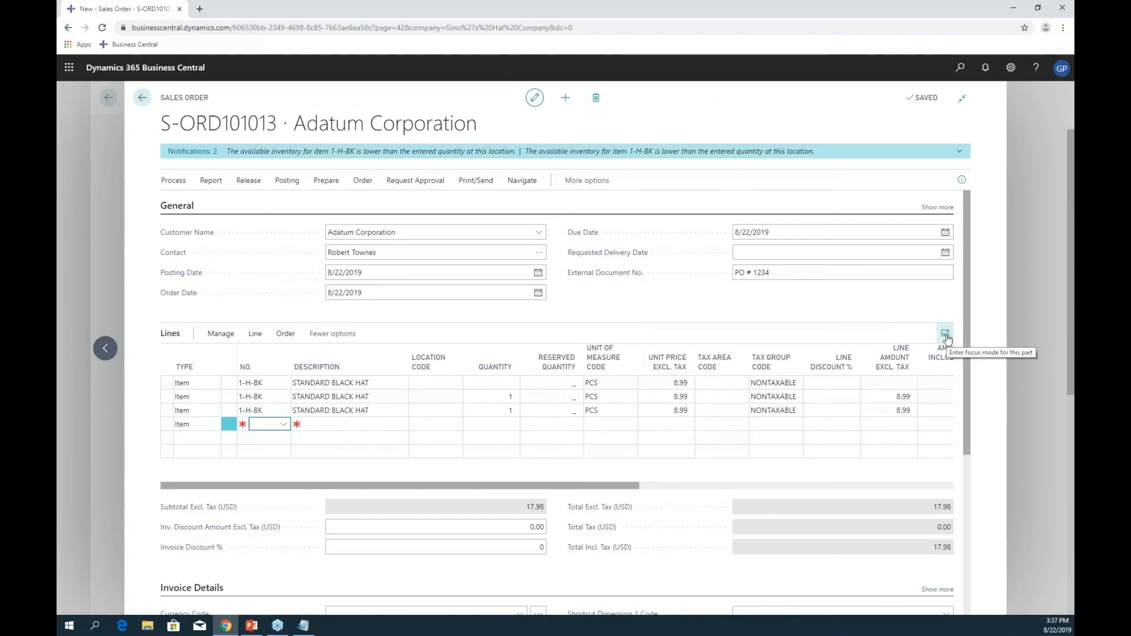
scroll(771, 351, "down", 3)
scroll(771, 351, "up", 3)
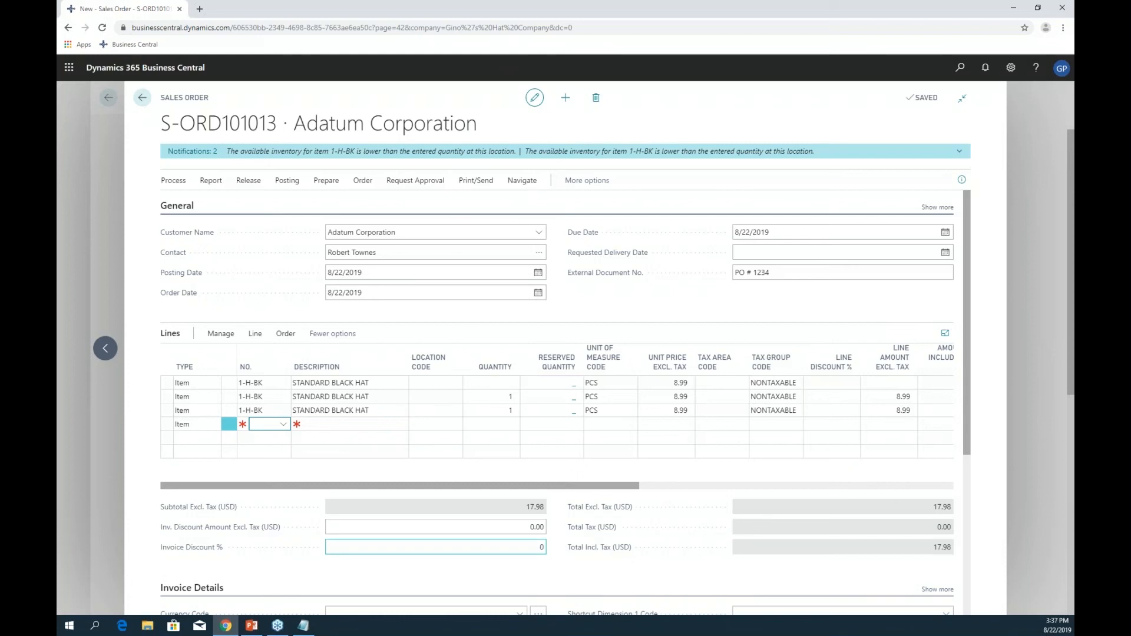
- Start the PowerPoint slide show and advance two slides to '3 | Copy & Paste'
left_click(257, 630)
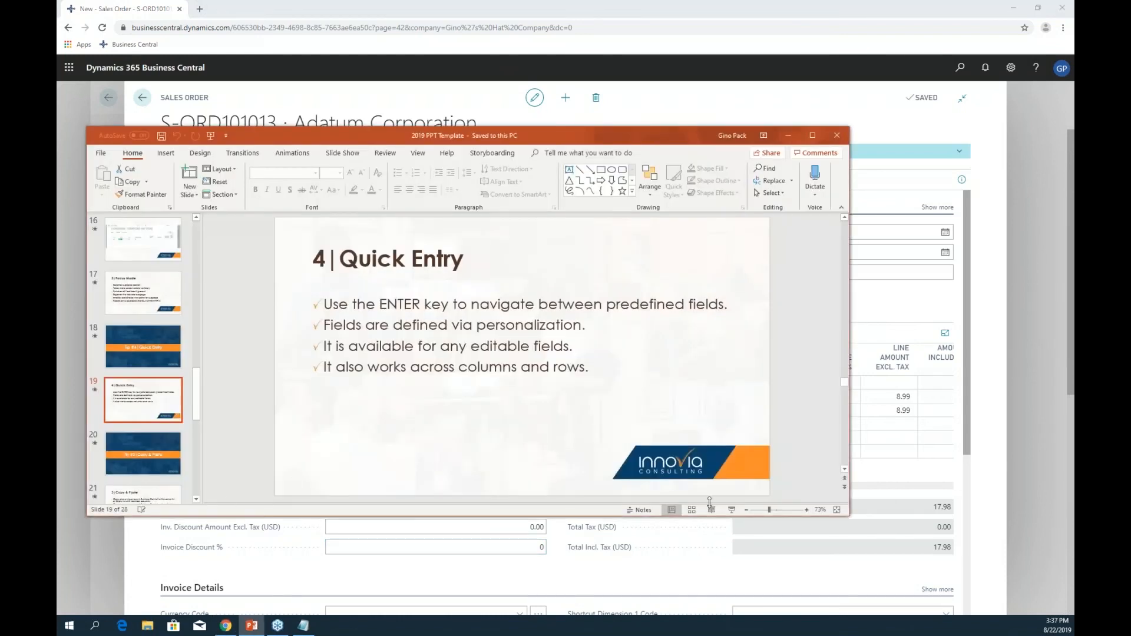
left_click(732, 510)
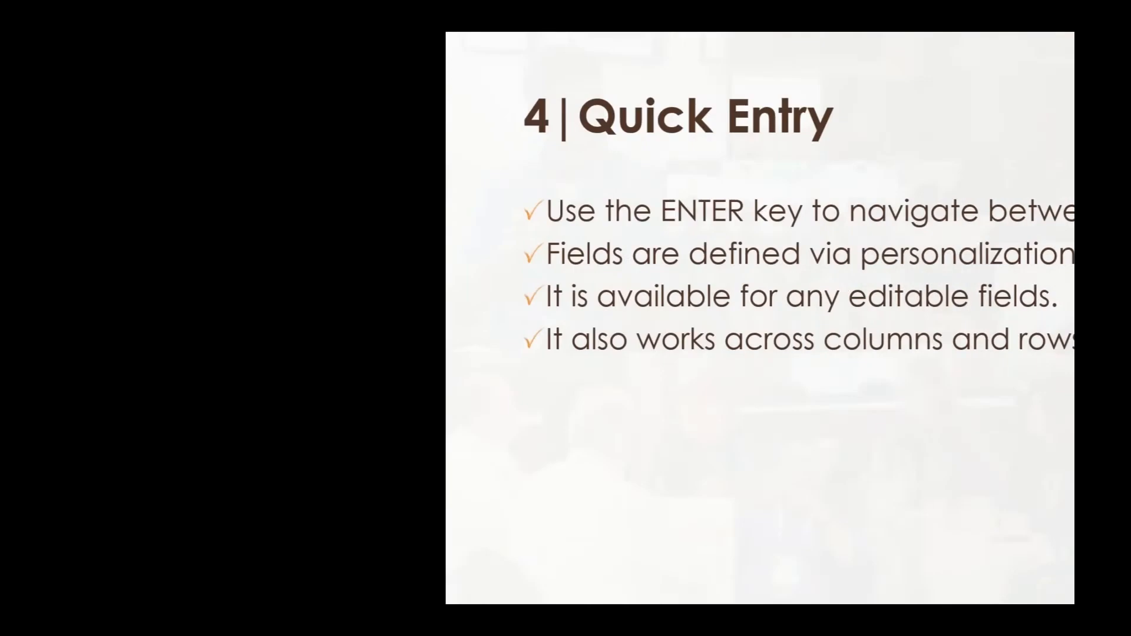
key("Right")
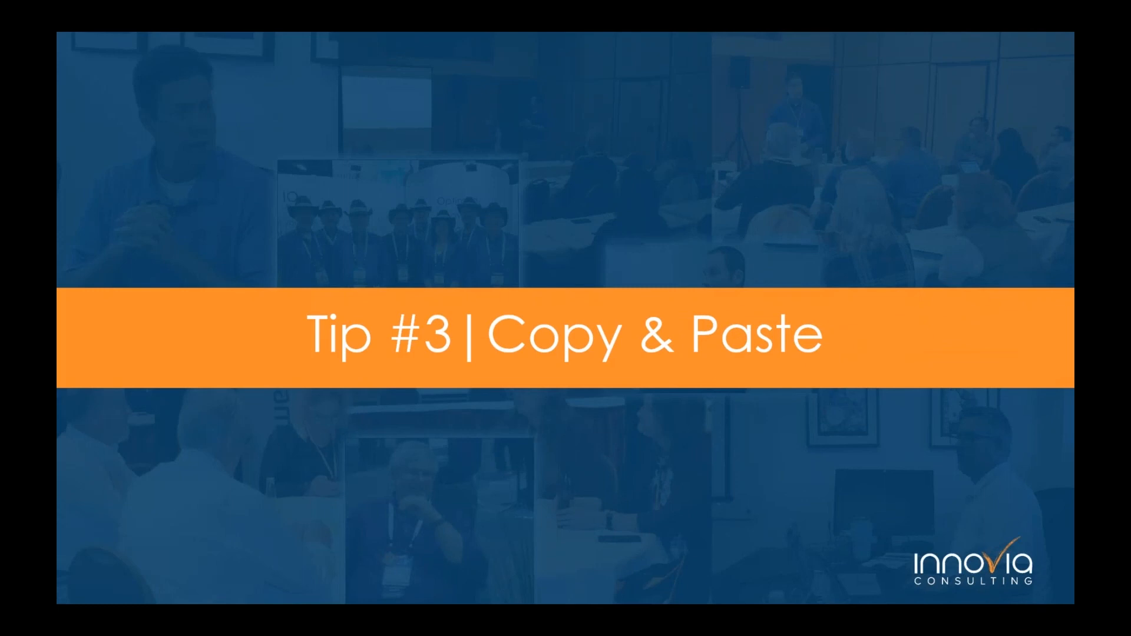
key("Right")
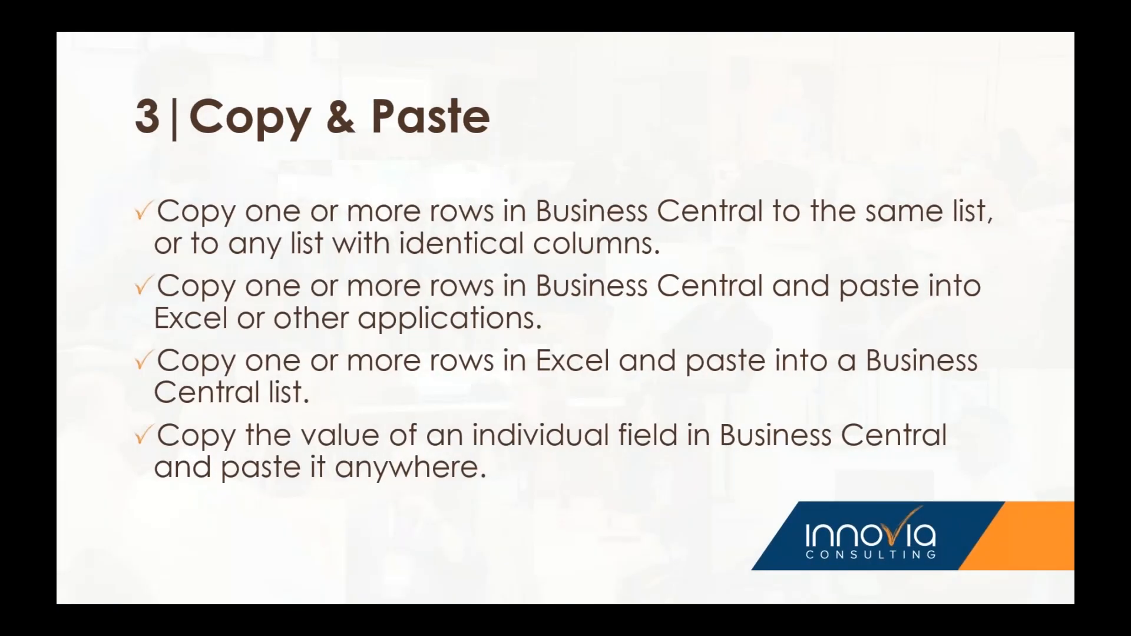
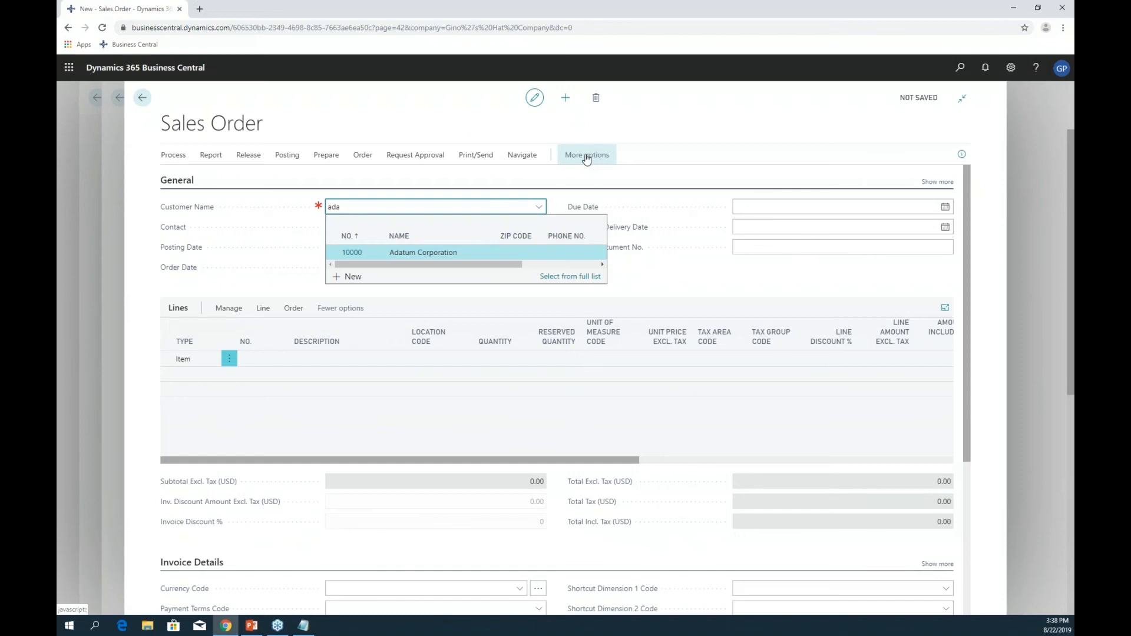
- Accept Adatum Corporation as the customer and enter external document number PO 456
key("Return")
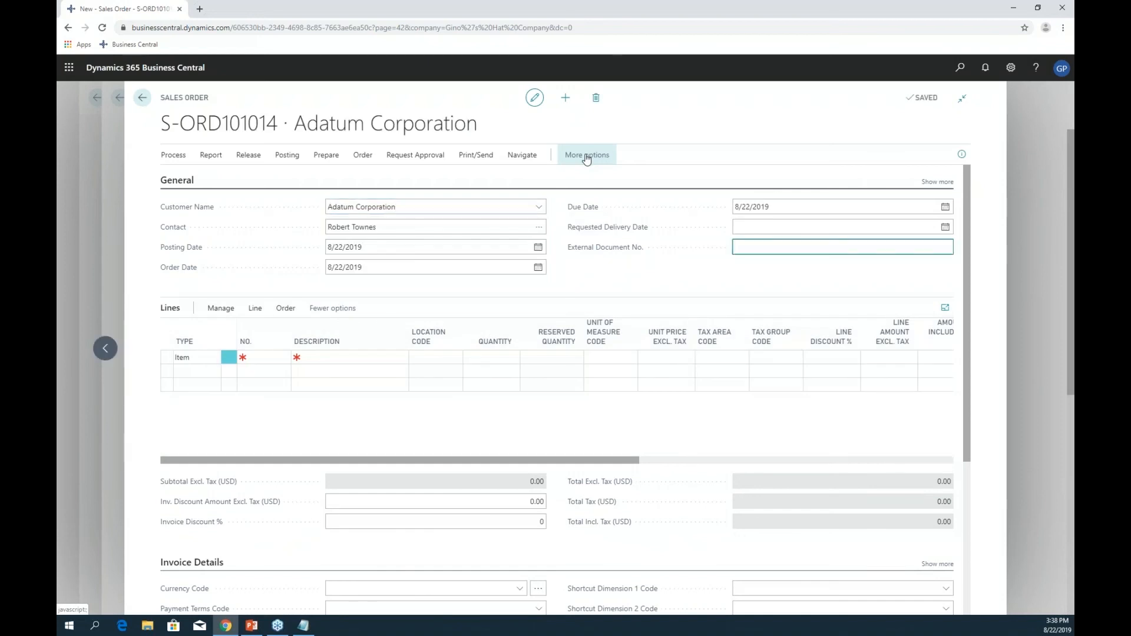
type("po 456")
key("Return")
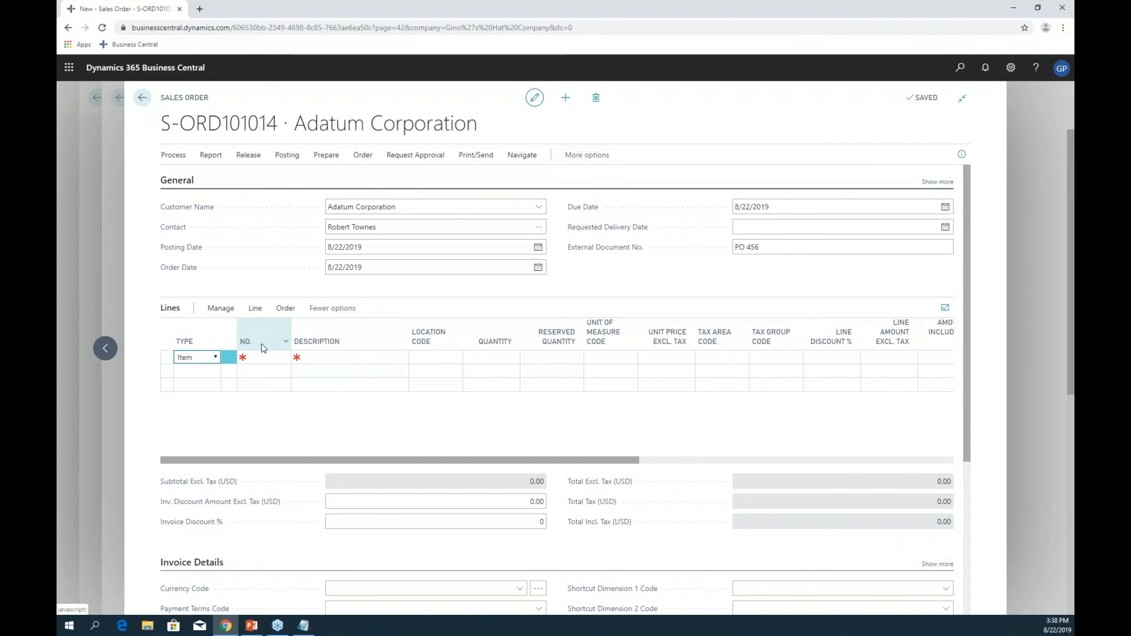
- Browse the order lines' Functions and Manage action menus
left_click(254, 310)
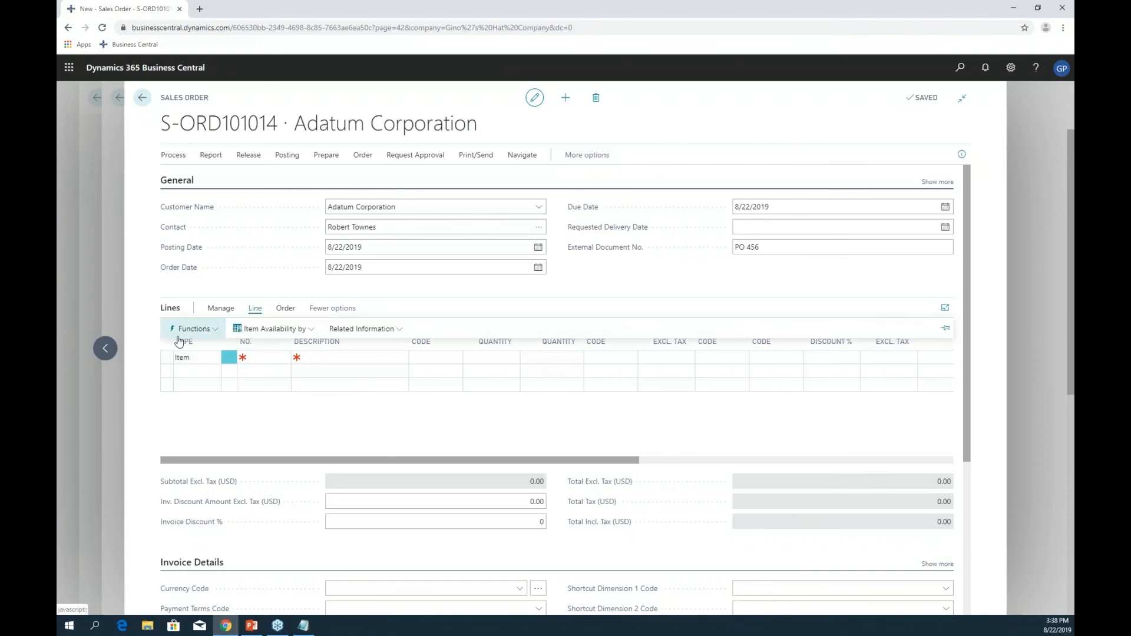
left_click(200, 330)
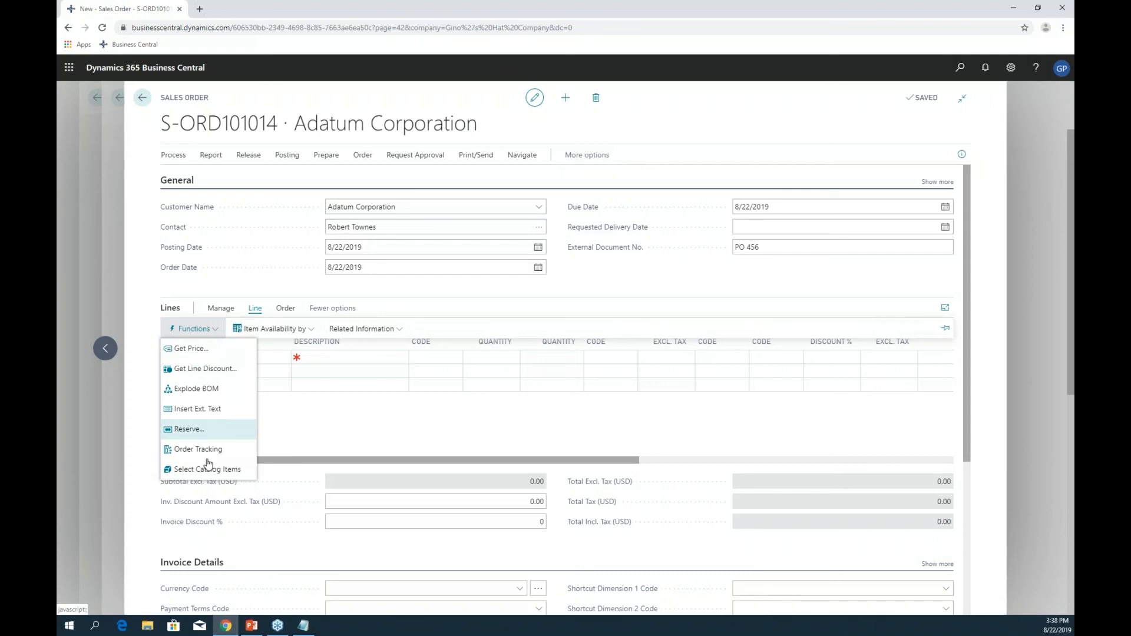
left_click(234, 312)
left_click(233, 312)
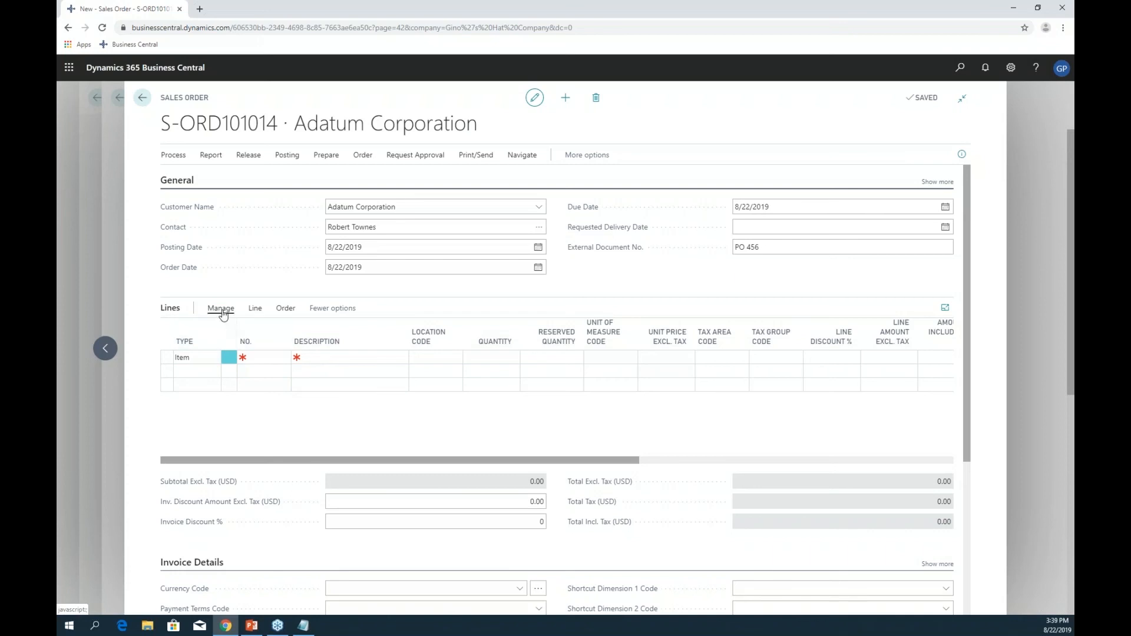
- Add items 1-H-BK and 1-H-GR to the order lines together through Select items
left_click(222, 314)
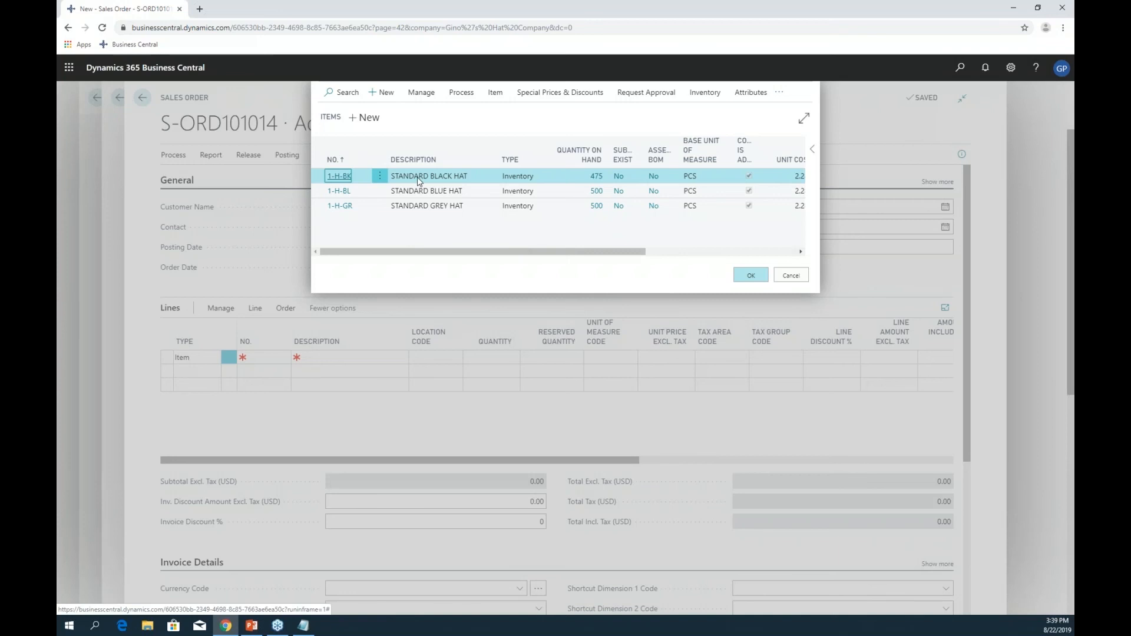
left_click(359, 206)
left_click(359, 205, "ctrl")
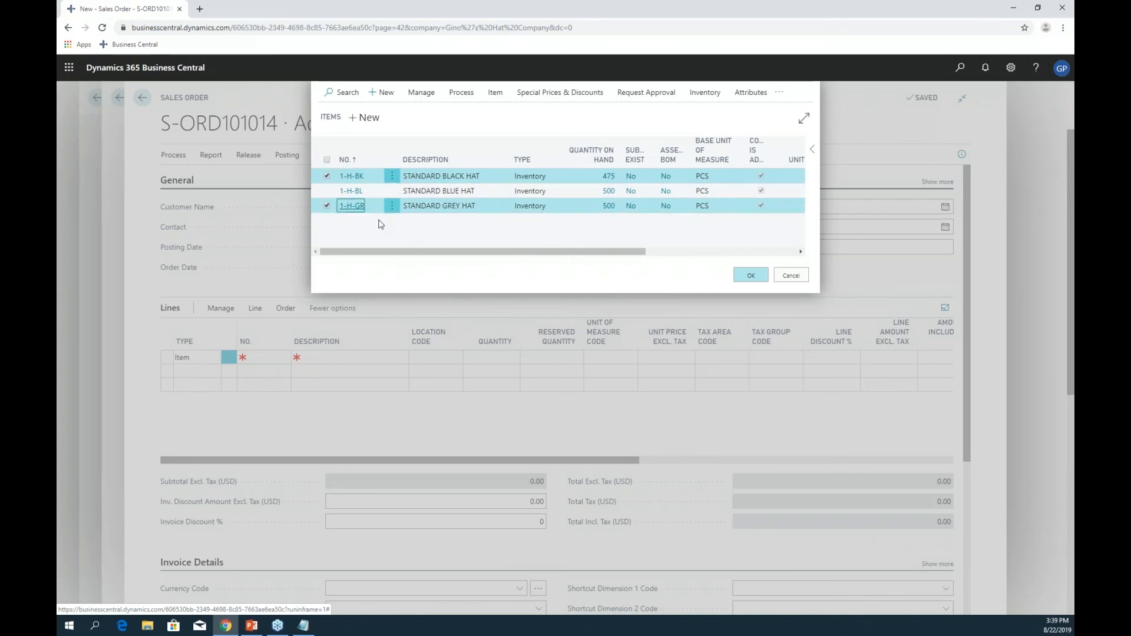
left_click(379, 181)
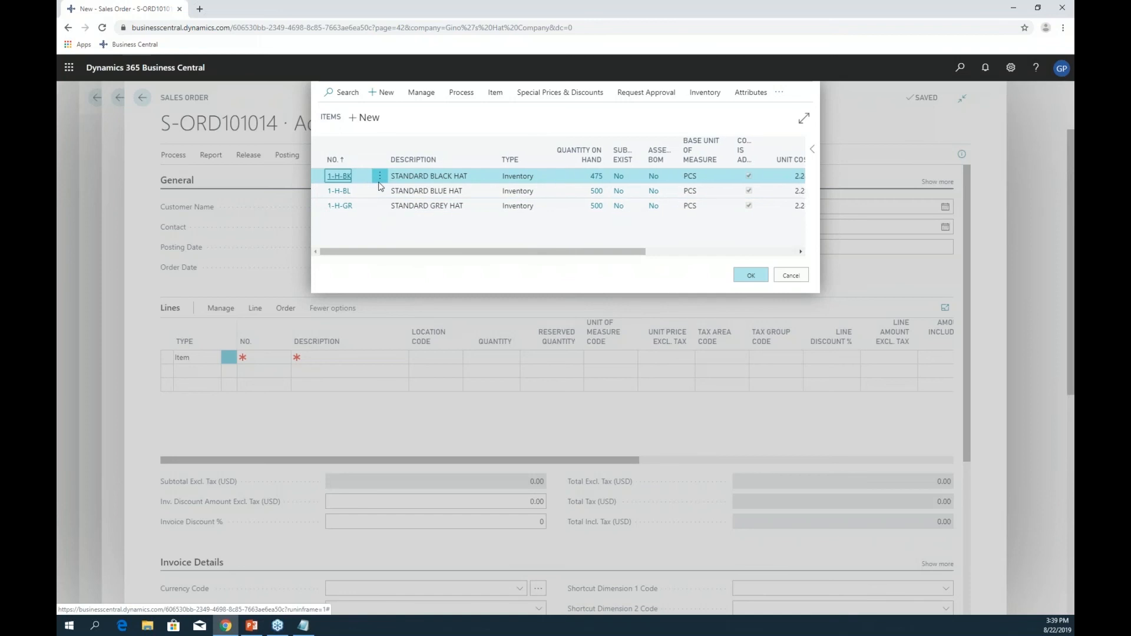
left_click(365, 209, "ctrl")
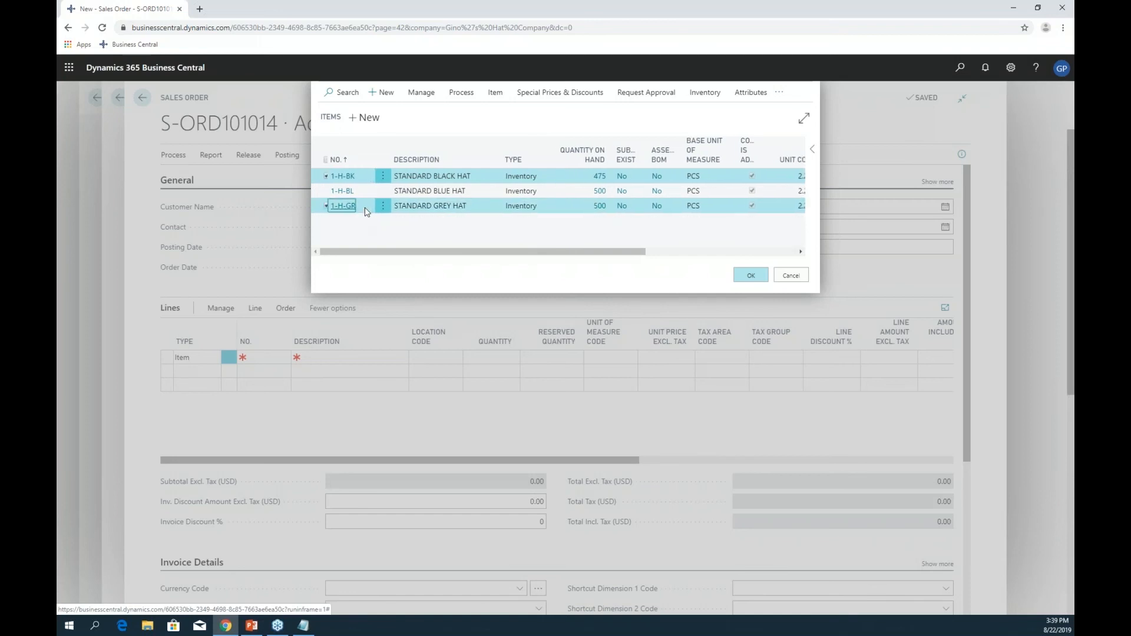
left_click(751, 275)
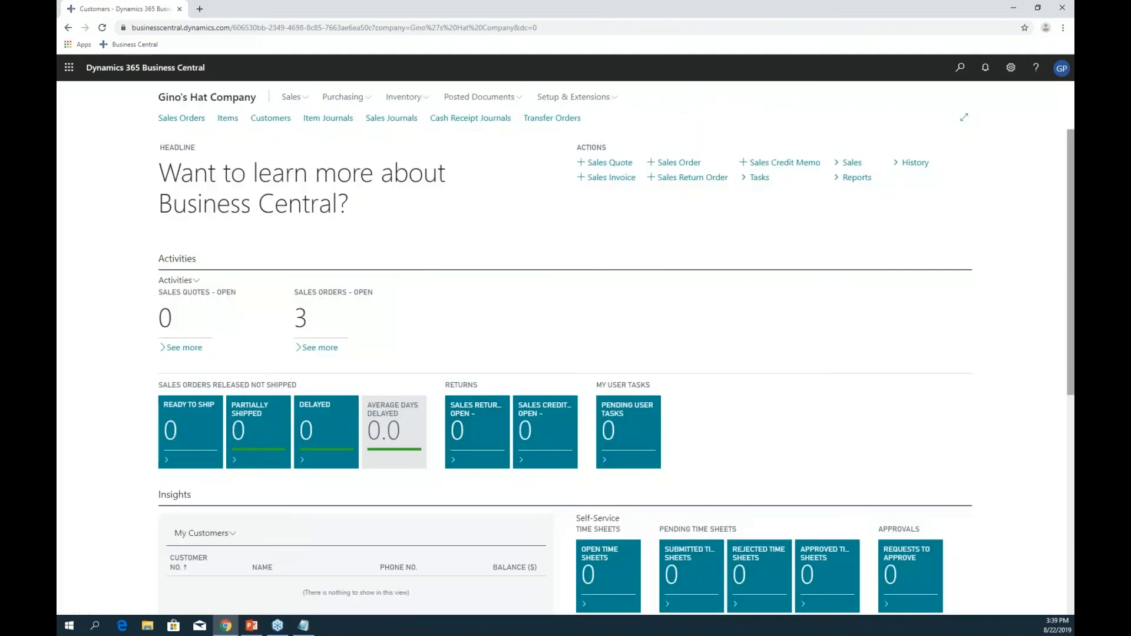
left_click(252, 626)
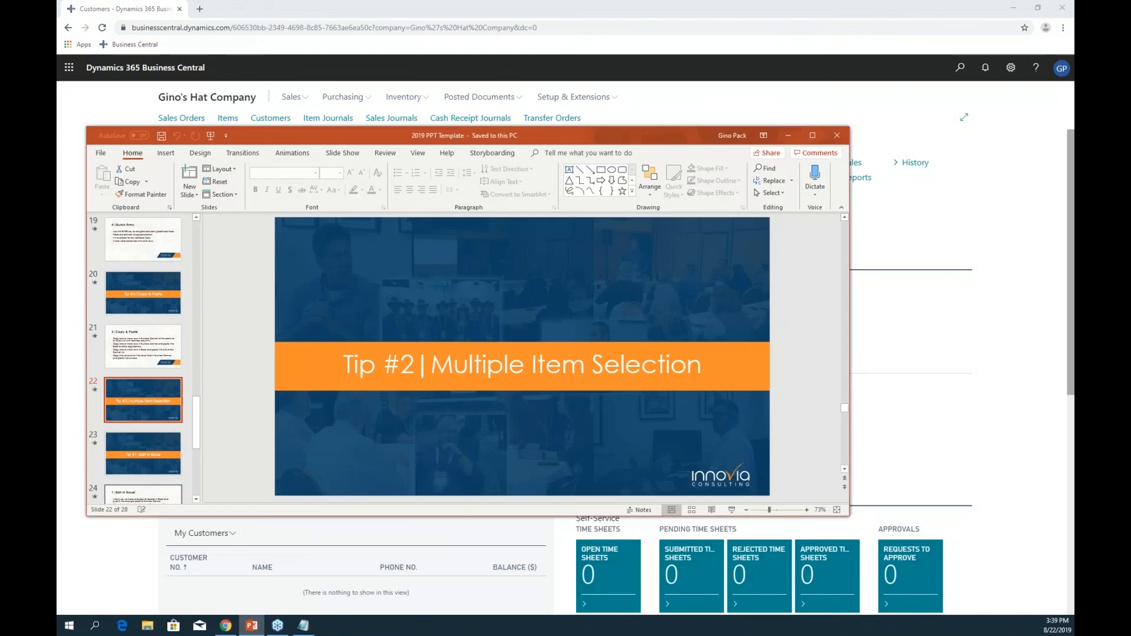
left_click(732, 510)
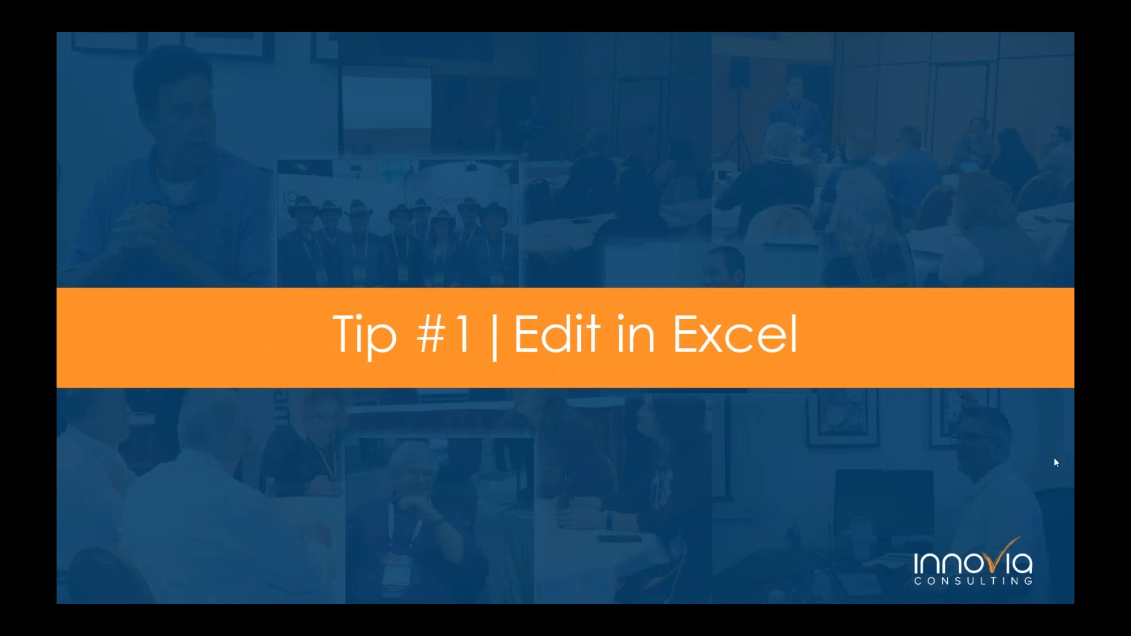
left_click(783, 460)
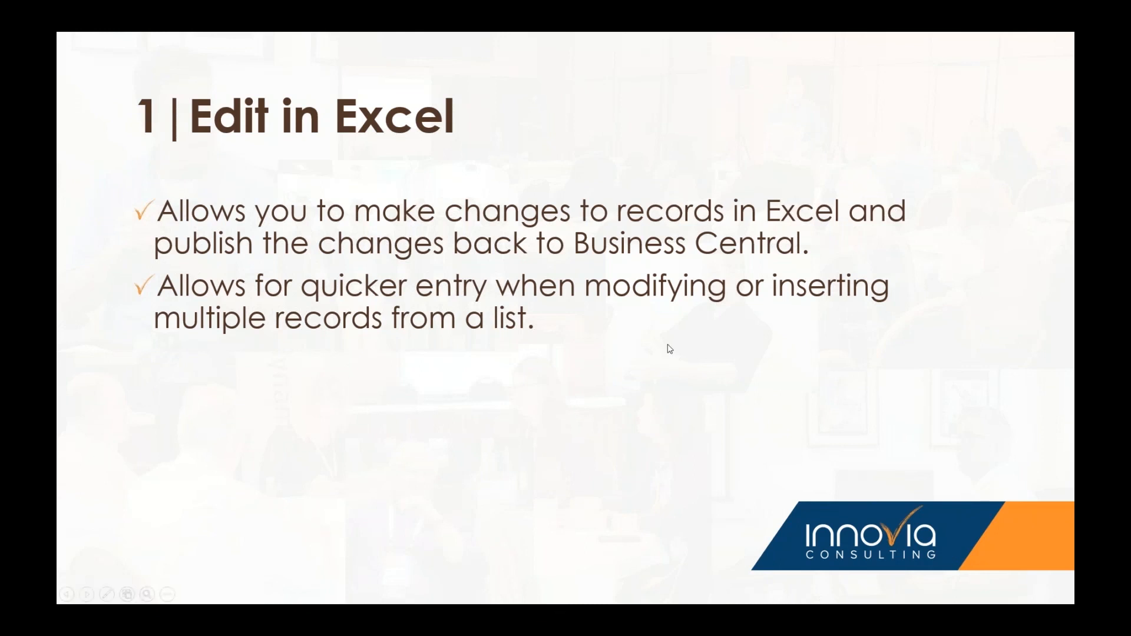
key("Escape")
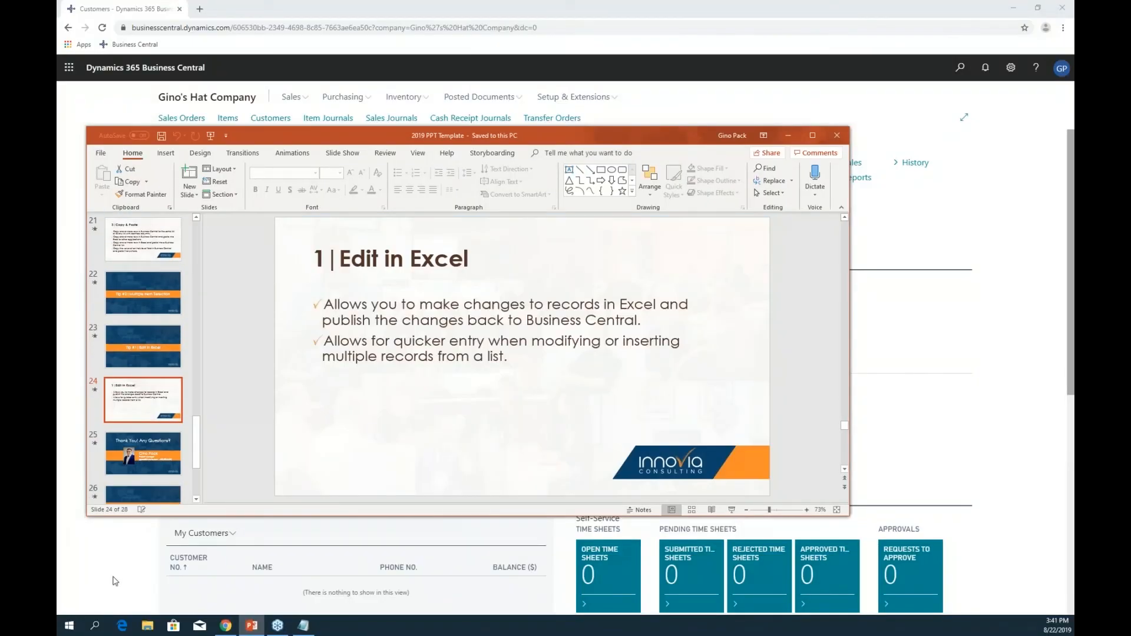
left_click(106, 572)
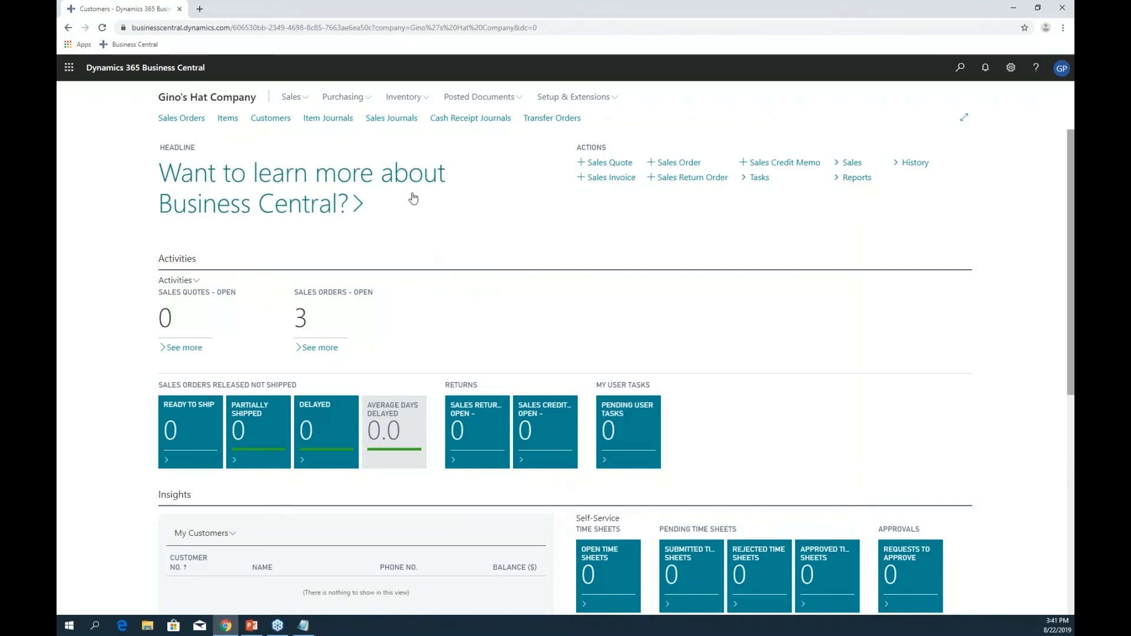
- Open the Customers list and export it with Edit in Excel as Customer_Card (3).xlsx
left_click(278, 122)
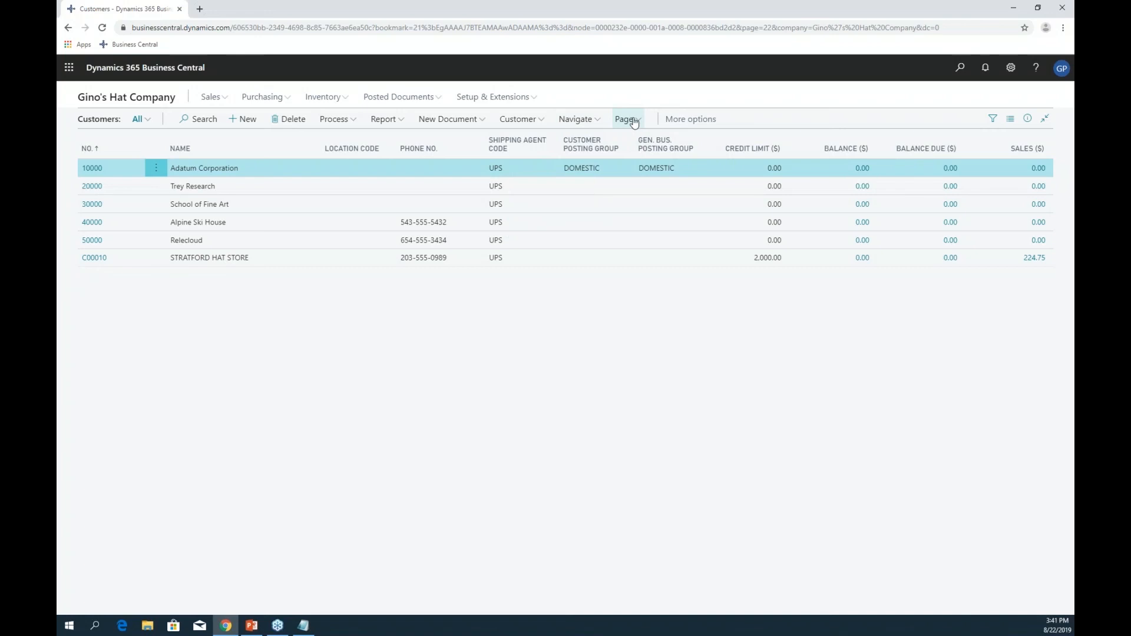
mouse_move(630, 127)
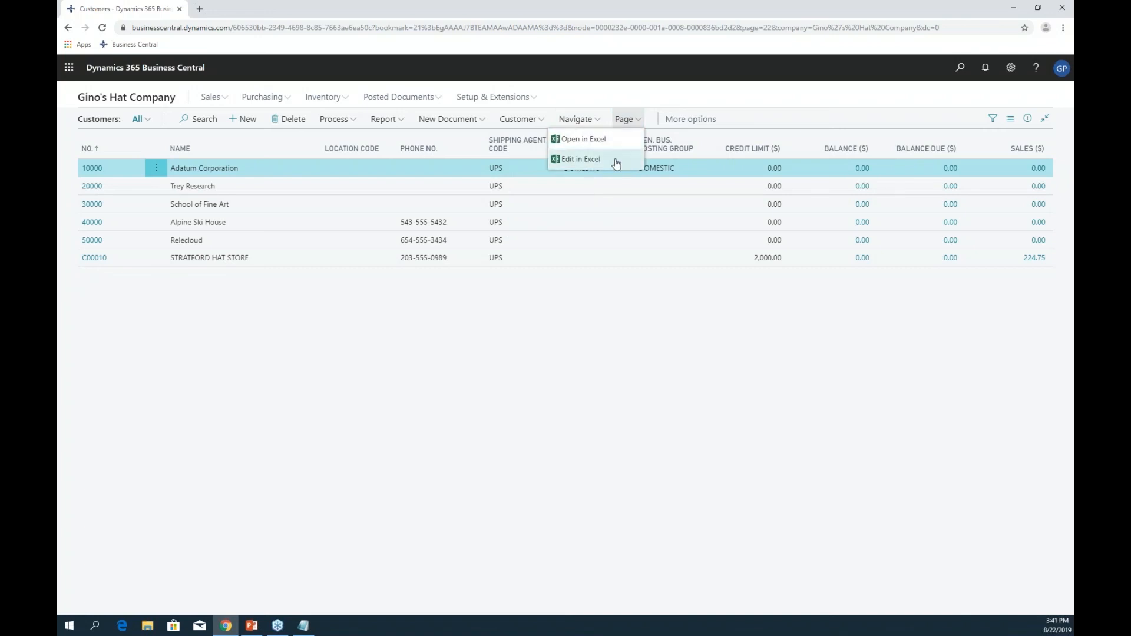
left_click(624, 154)
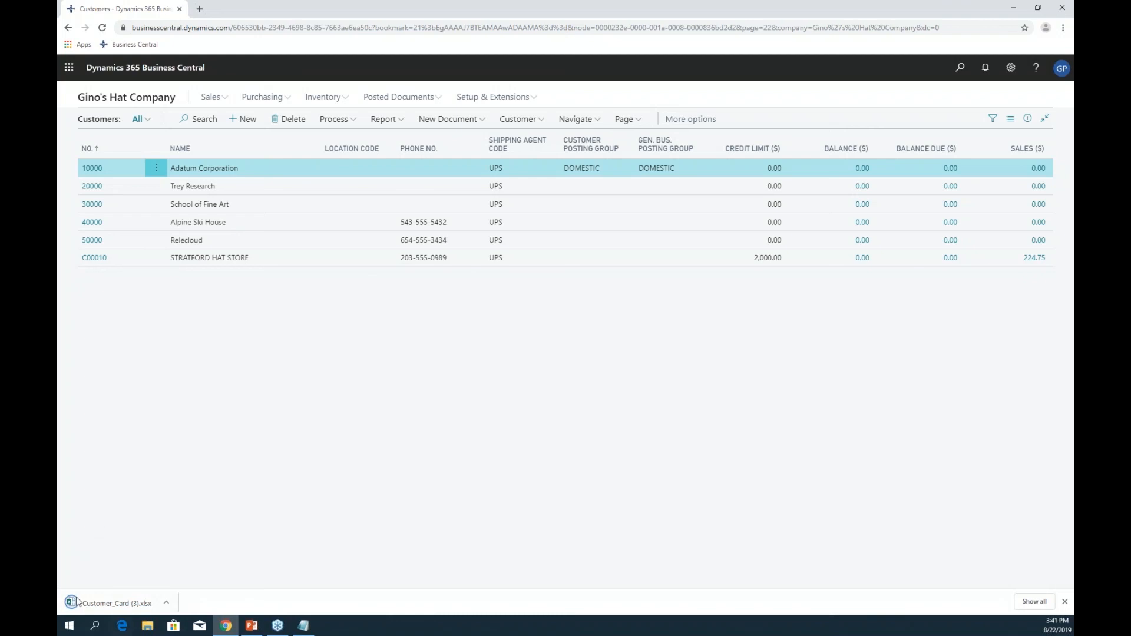
- Open Customer_Card (3).xlsx, enable editing, and fill in row 7 for STRATFORD HAT STORE with BANK payment
left_click(112, 603)
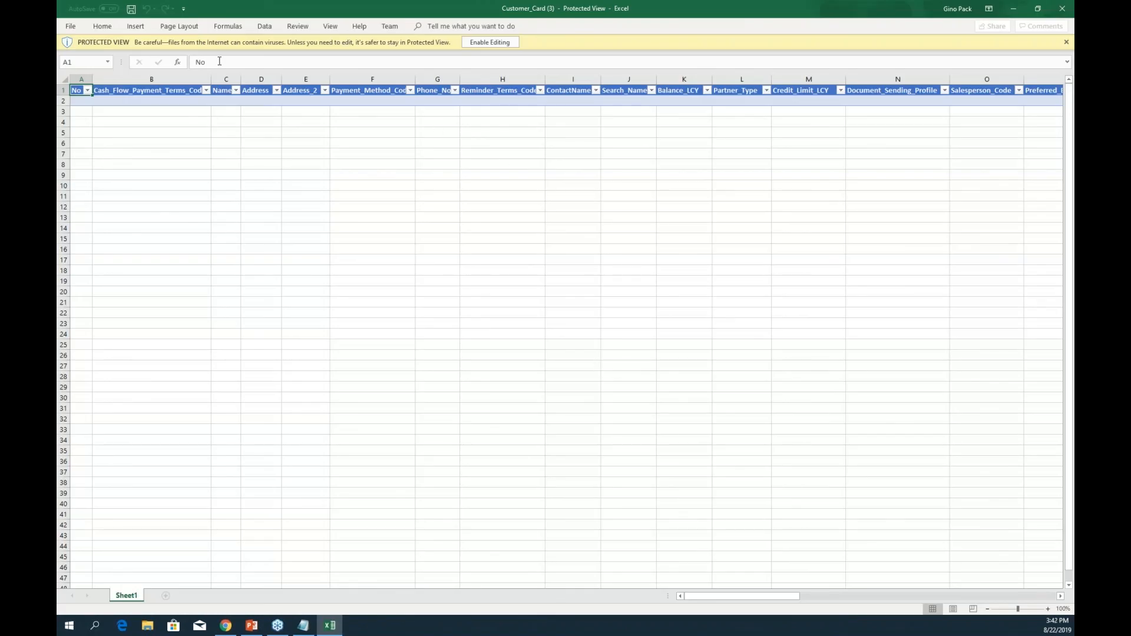
left_click(490, 42)
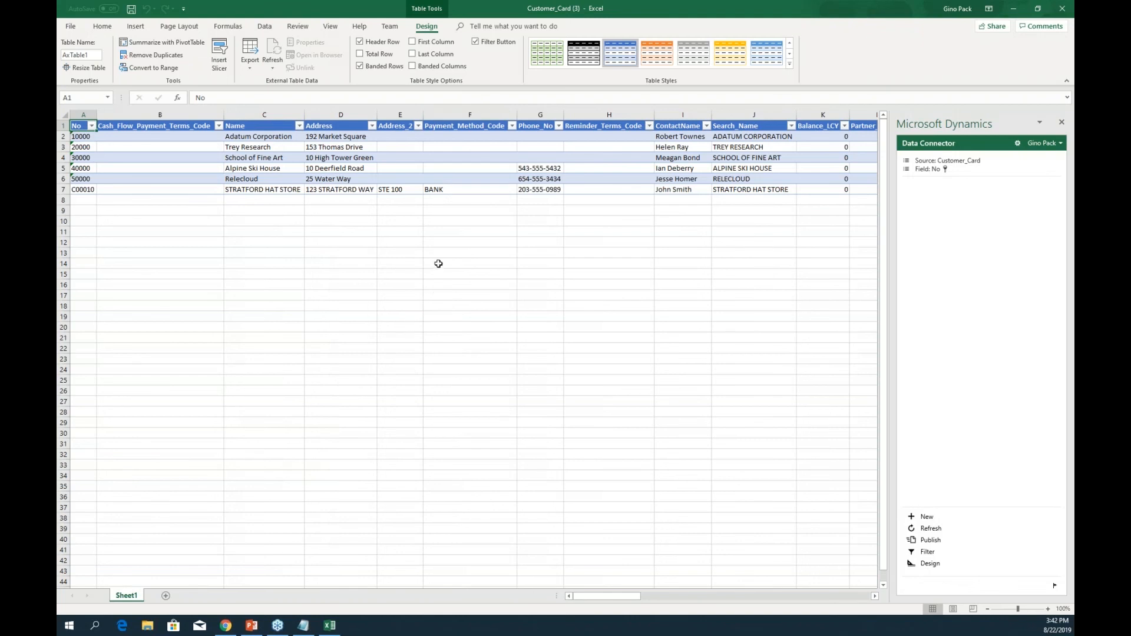
left_click(447, 190)
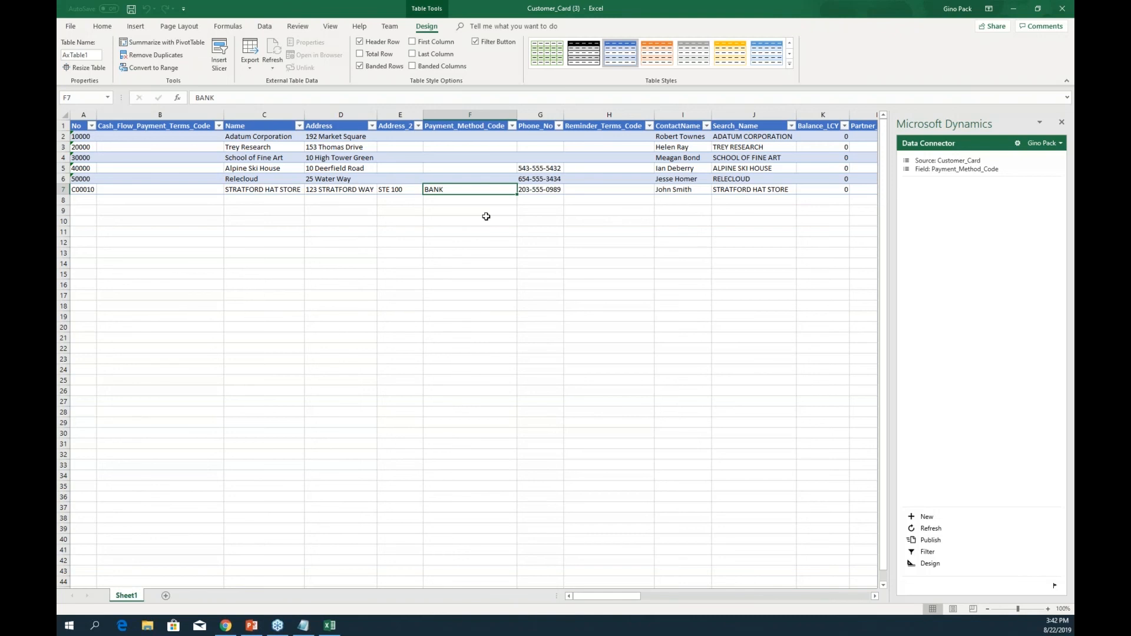
key("Right")
key("Right")
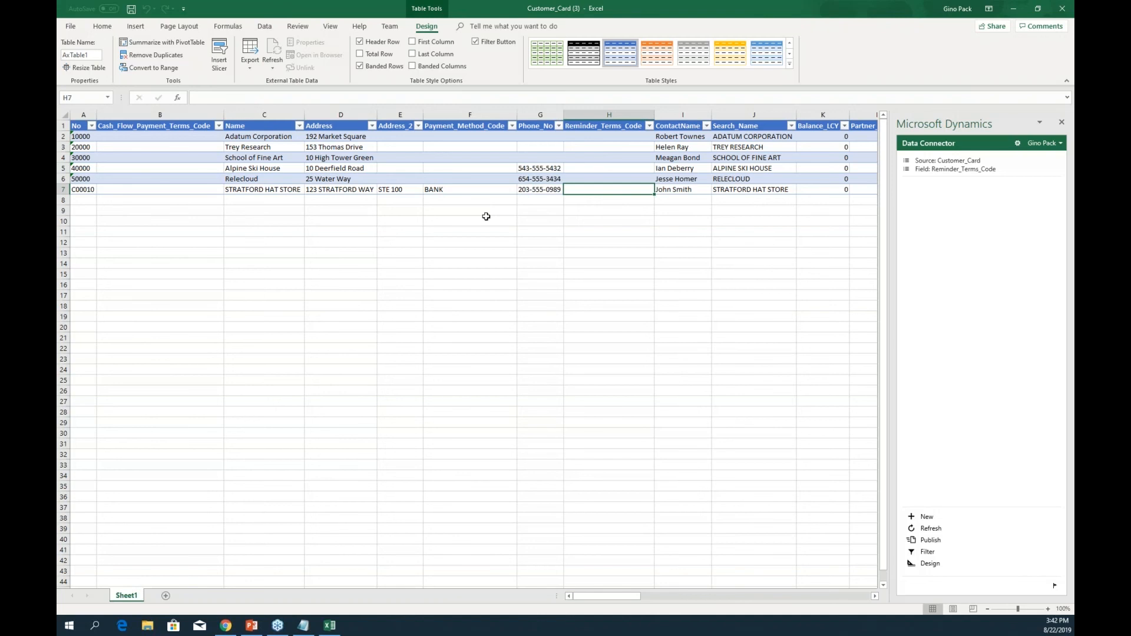
key("Left")
key("Right")
key("Right")
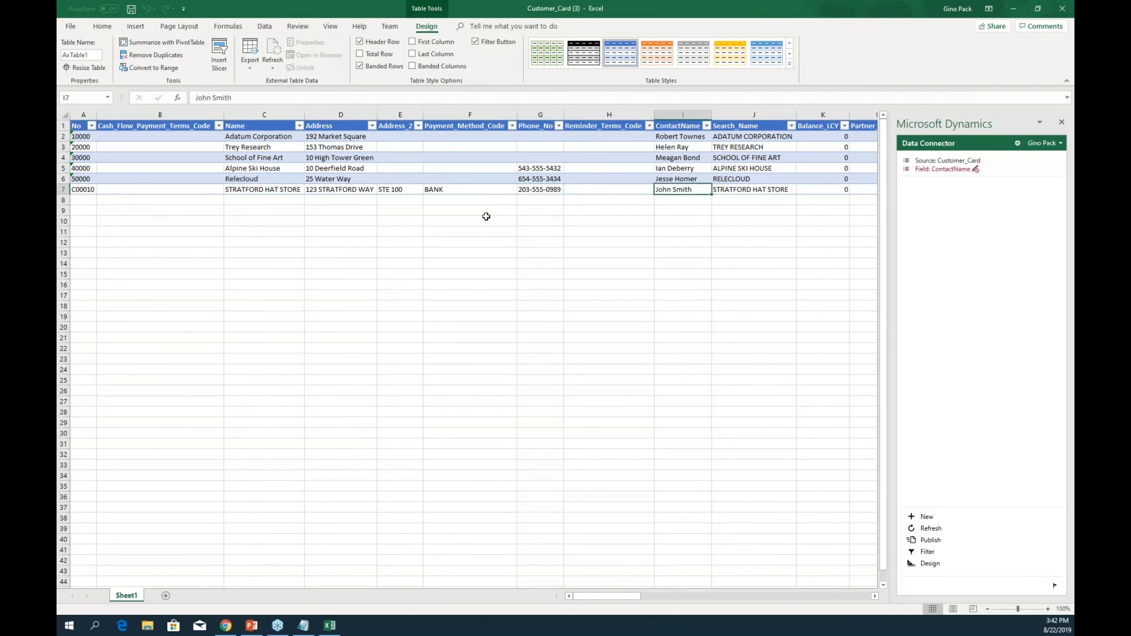
key("Left")
key("Right")
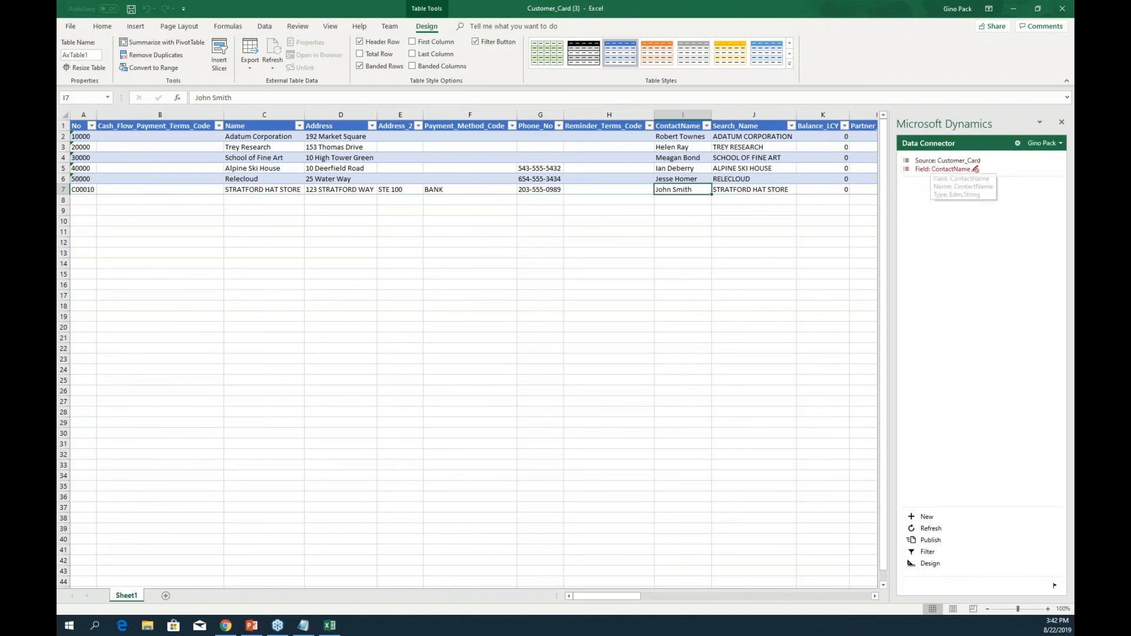
mouse_move(976, 170)
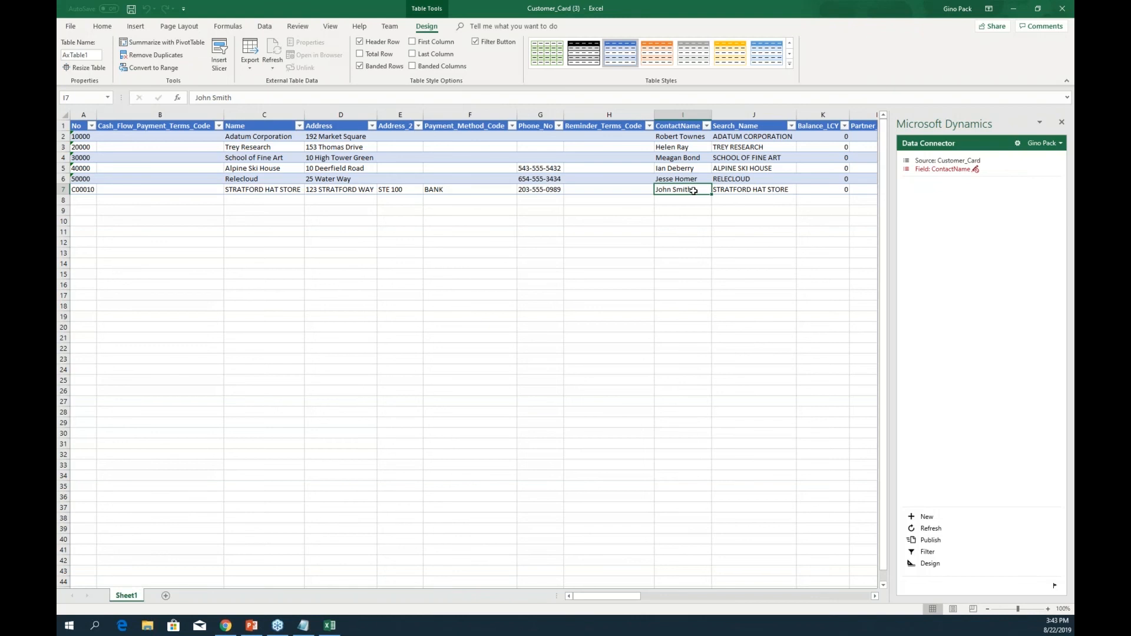
left_click(493, 185)
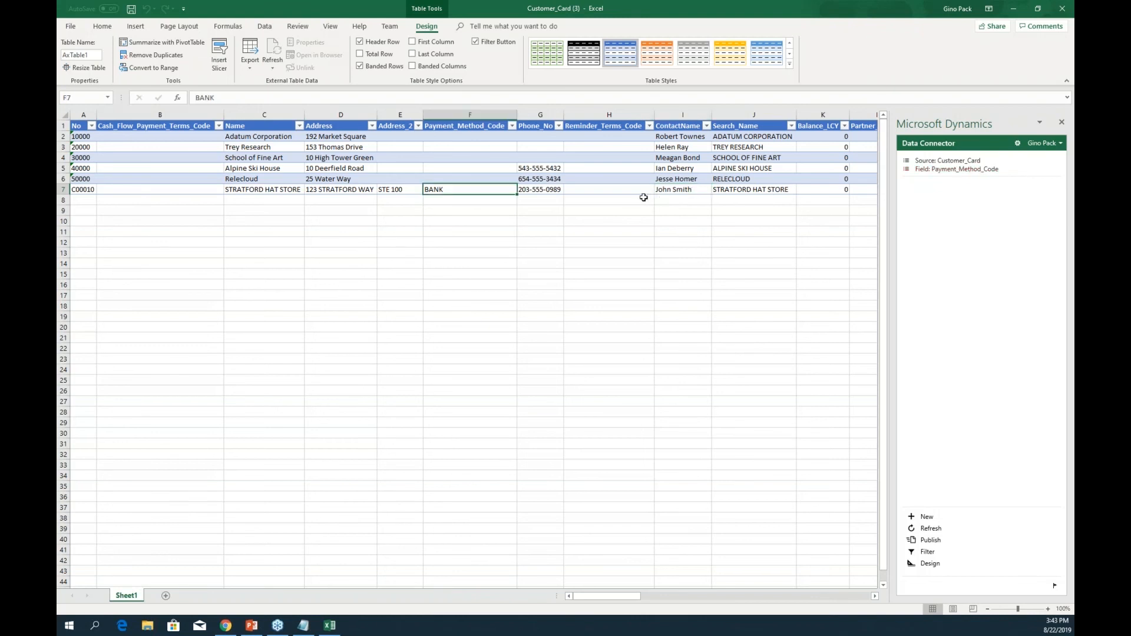
- Copy DOMESTIC down the Gen_Bus_Posting_Group column for all customer rows
key("ctrl+f")
type("gen")
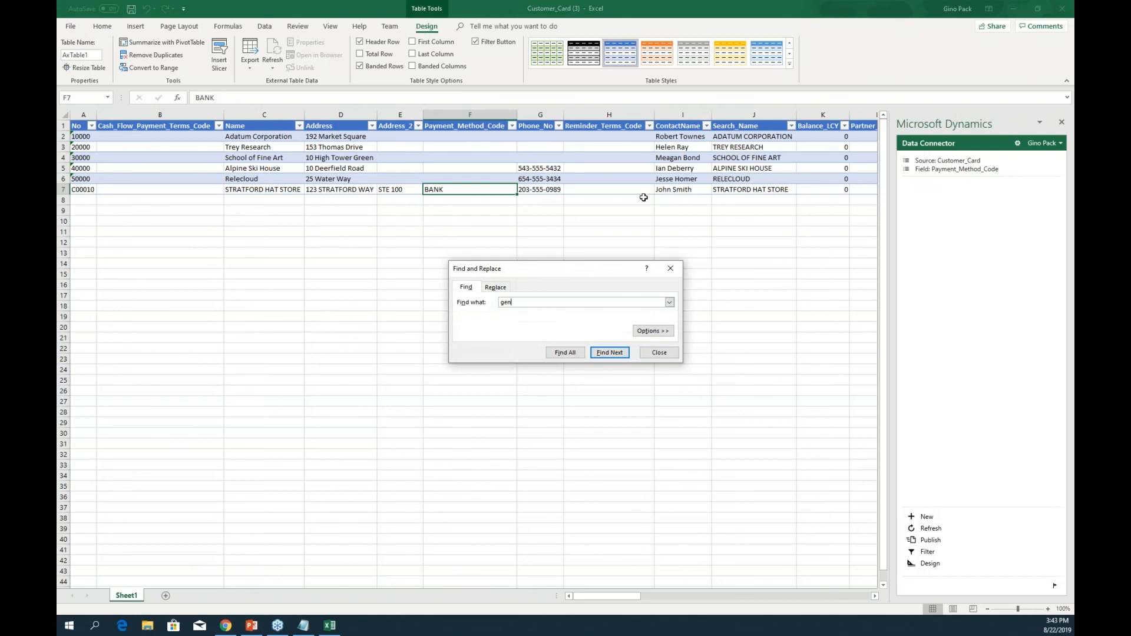
key("Return")
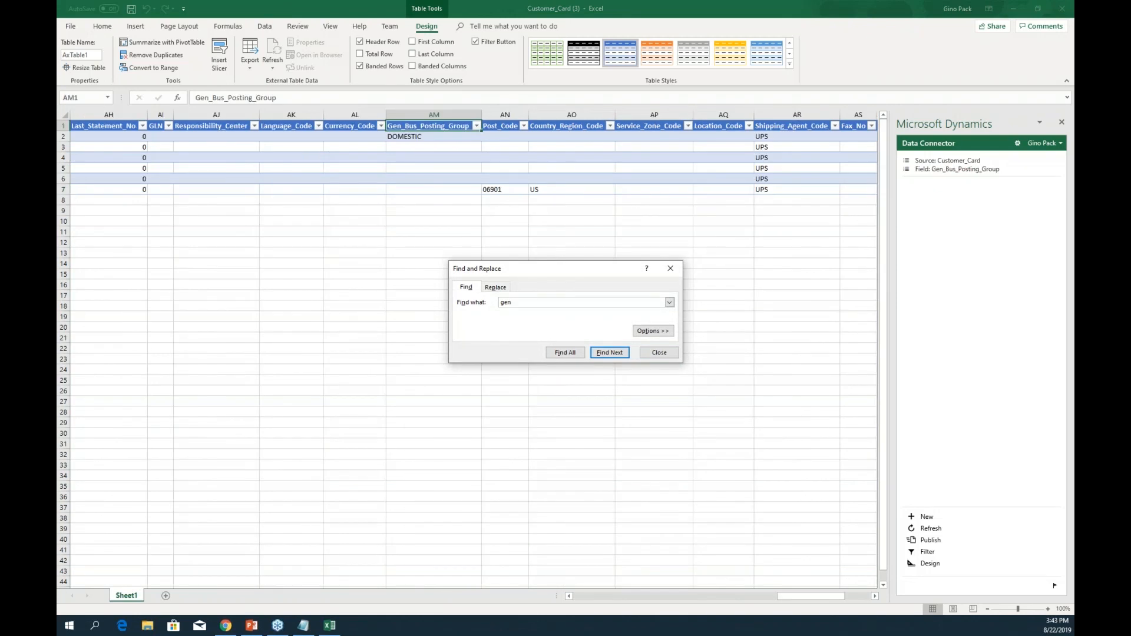
key("Escape")
key("Down")
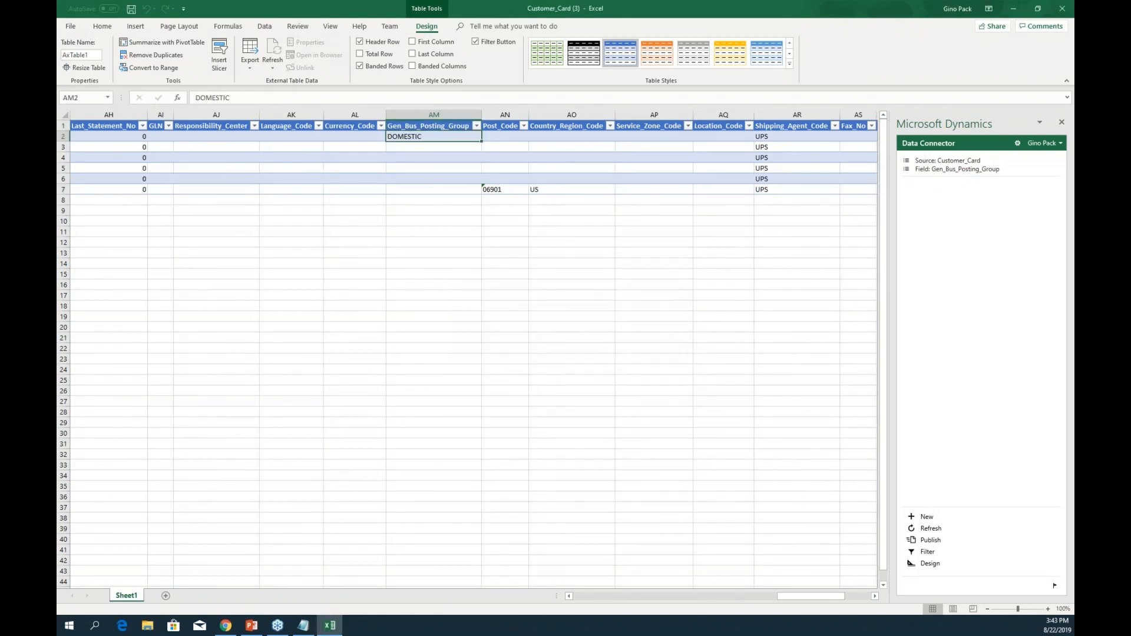
key("ctrl+c")
key("Down")
key("shift+Down")
key("shift+Down")
key("shift+Down")
key("shift+Down")
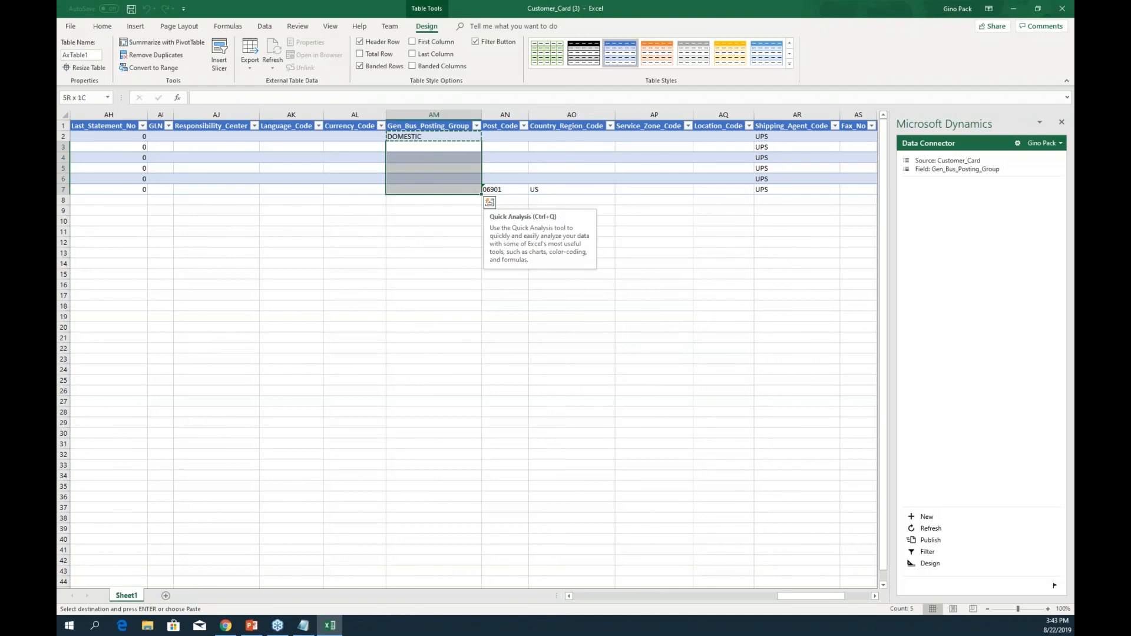
key("ctrl+v")
key("shift+Up")
key("shift+Up")
key("shift+Up")
key("shift+Up")
key("Escape")
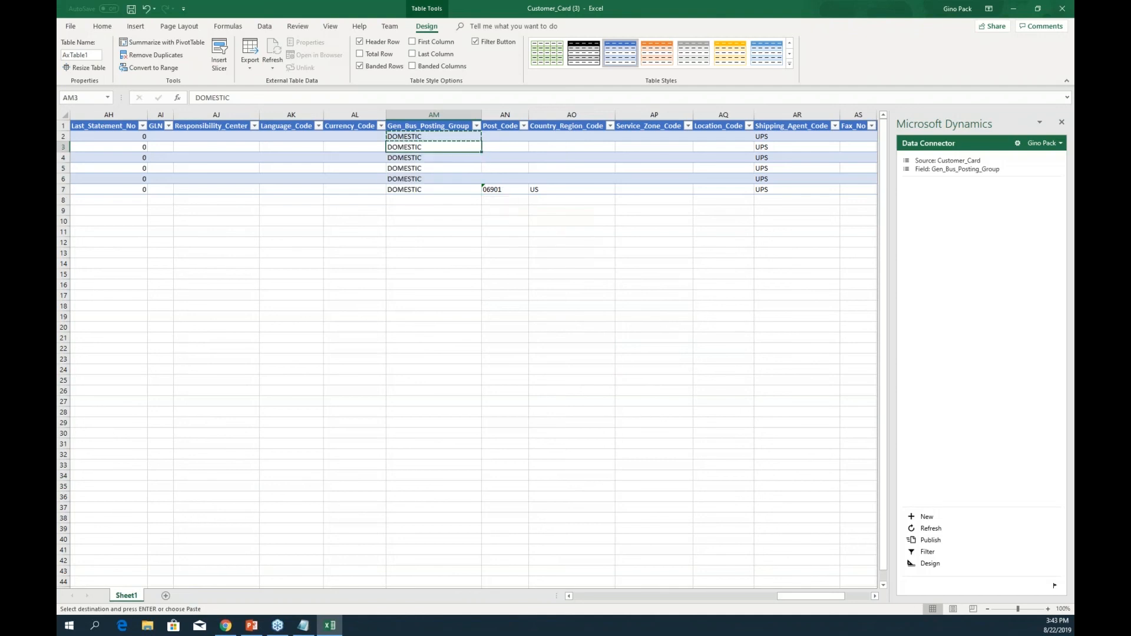
key("Left")
key("Left")
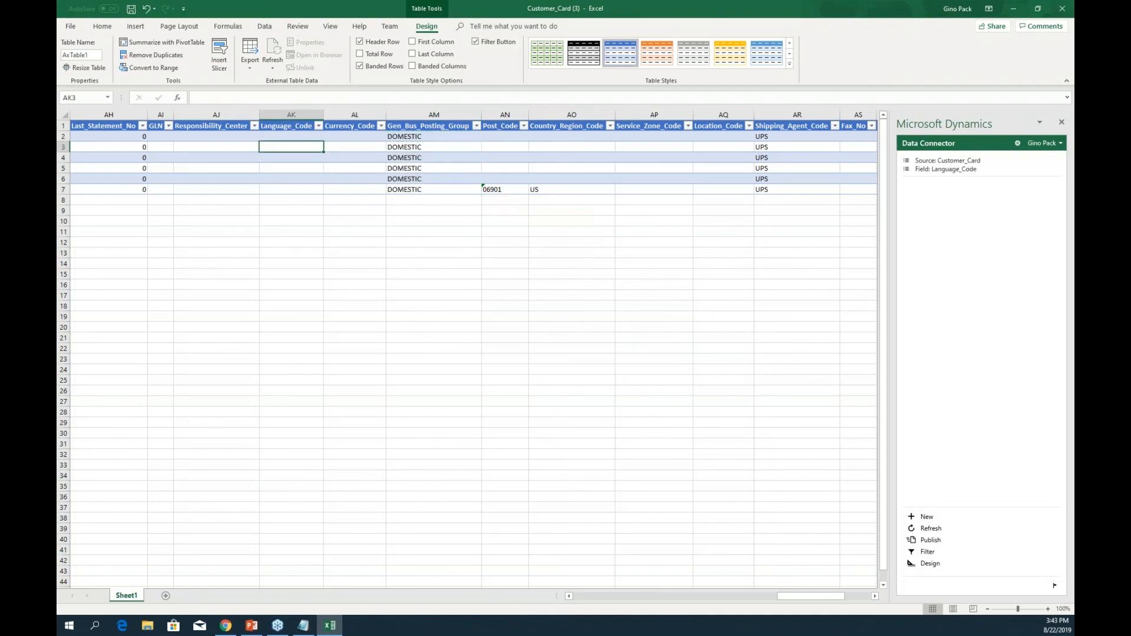
key("Right")
key("Right")
- Copy DOMESTIC down the Customer_Posting_Group column for all customer rows
key("ctrl+f")
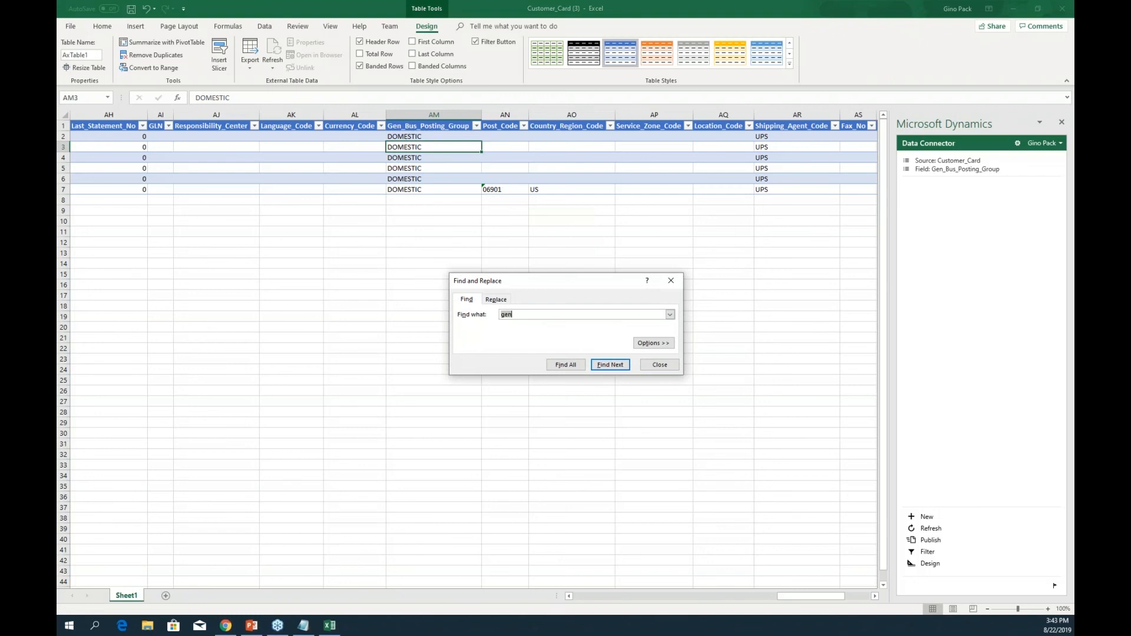
type("post")
key("Return")
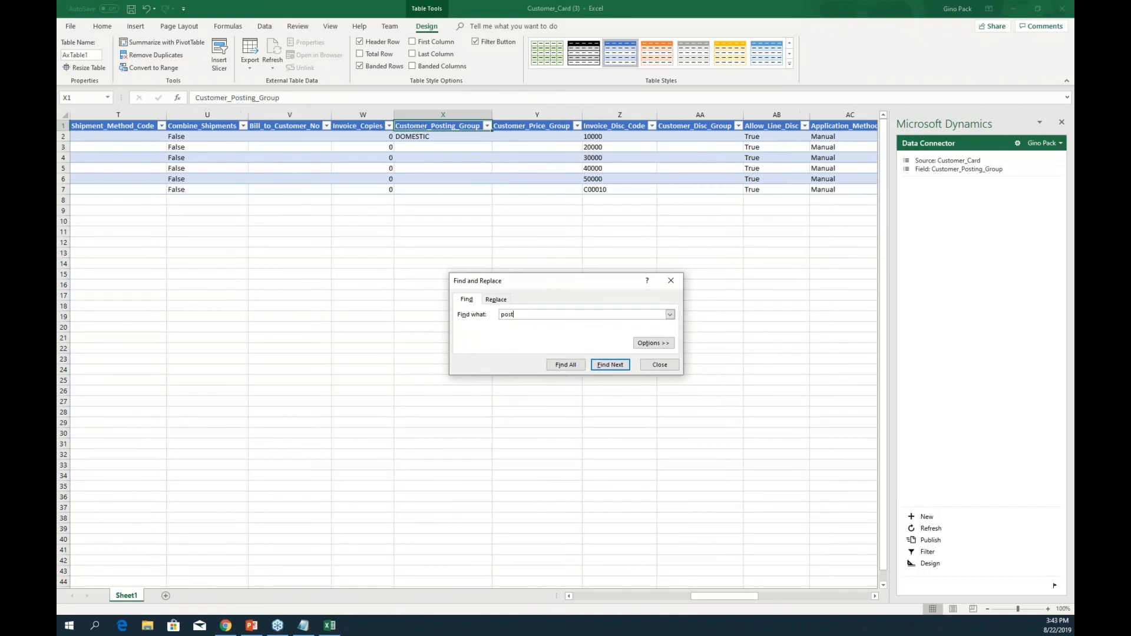
key("Escape")
key("Down")
key("ctrl+c")
key("Down")
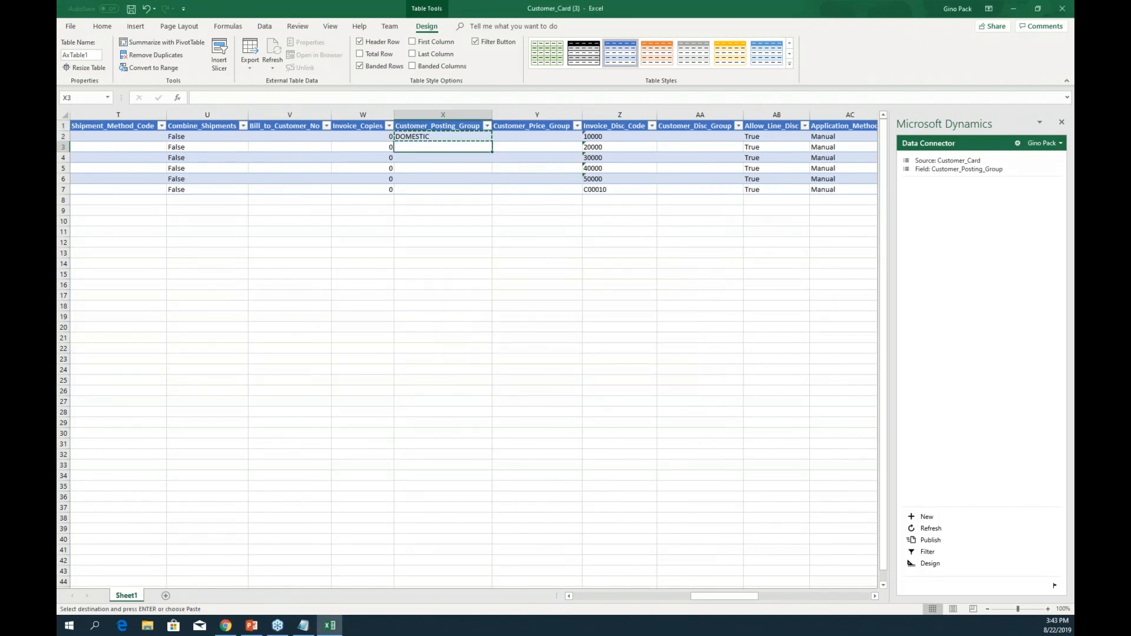
key("shift+Down")
key("shift+Down")
key("shift+Down")
key("shift+Down")
key("ctrl+v")
left_click(444, 147)
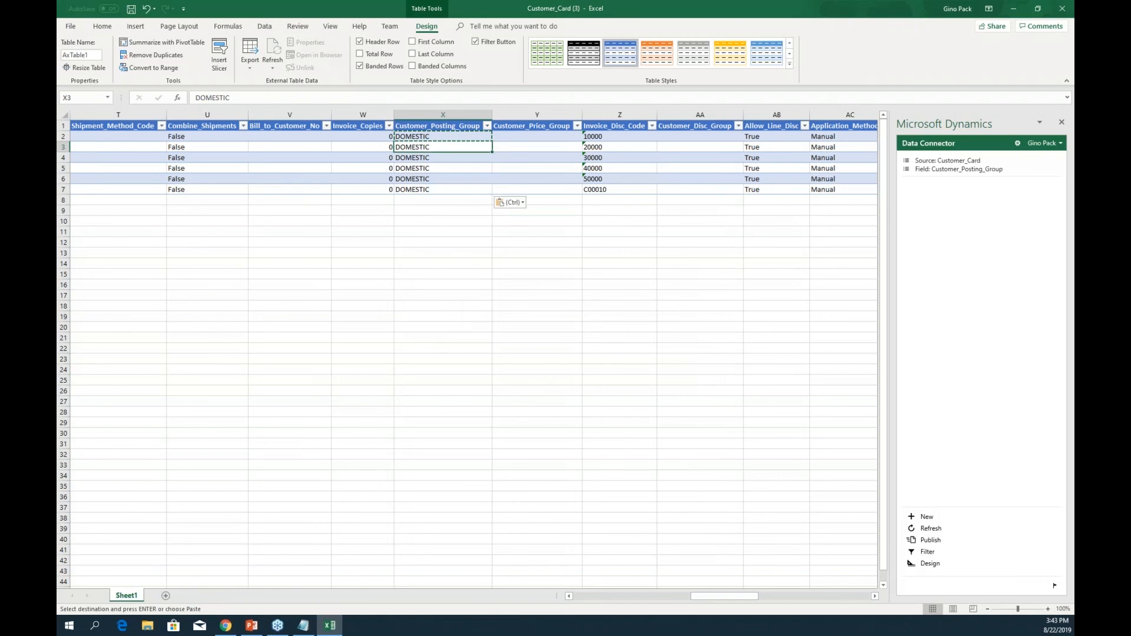
key("Escape")
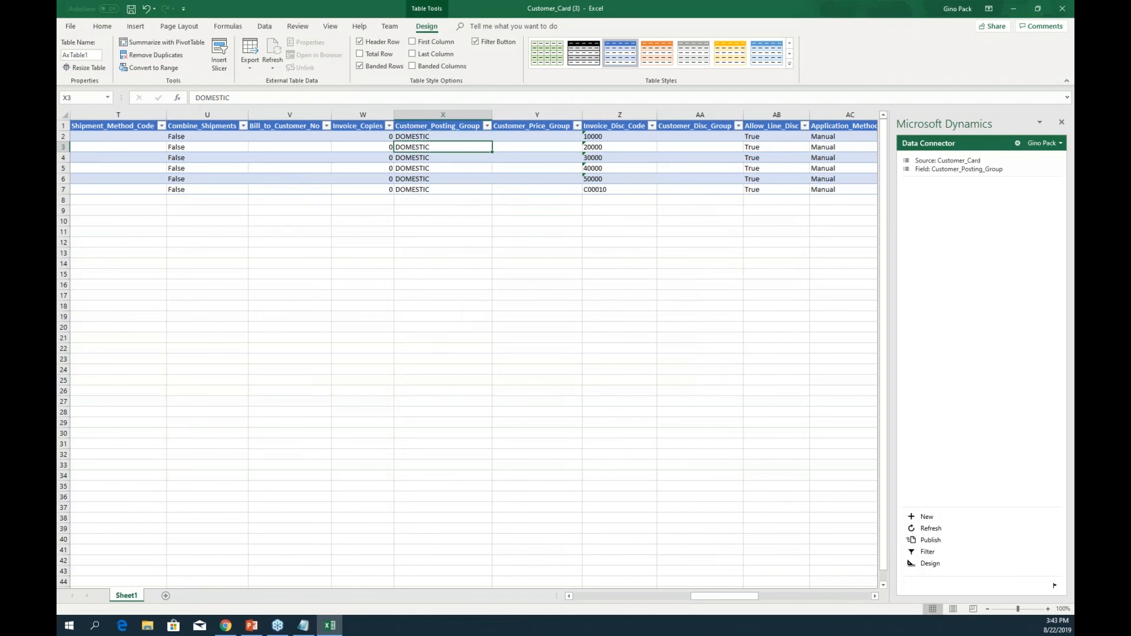
- Search the table for a credit column, which is not found
key("ctrl+f")
type("credit")
key("Return")
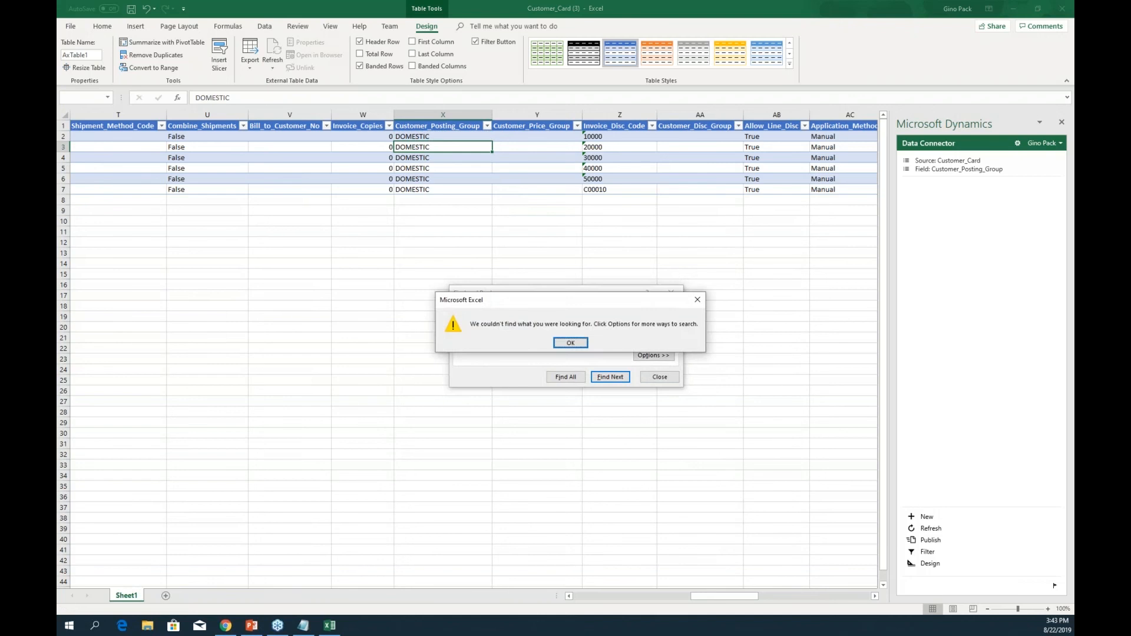
key("Return")
- Enter MAIN in Location_Code cell AQ2 and paste it down through AQ7
type("loca")
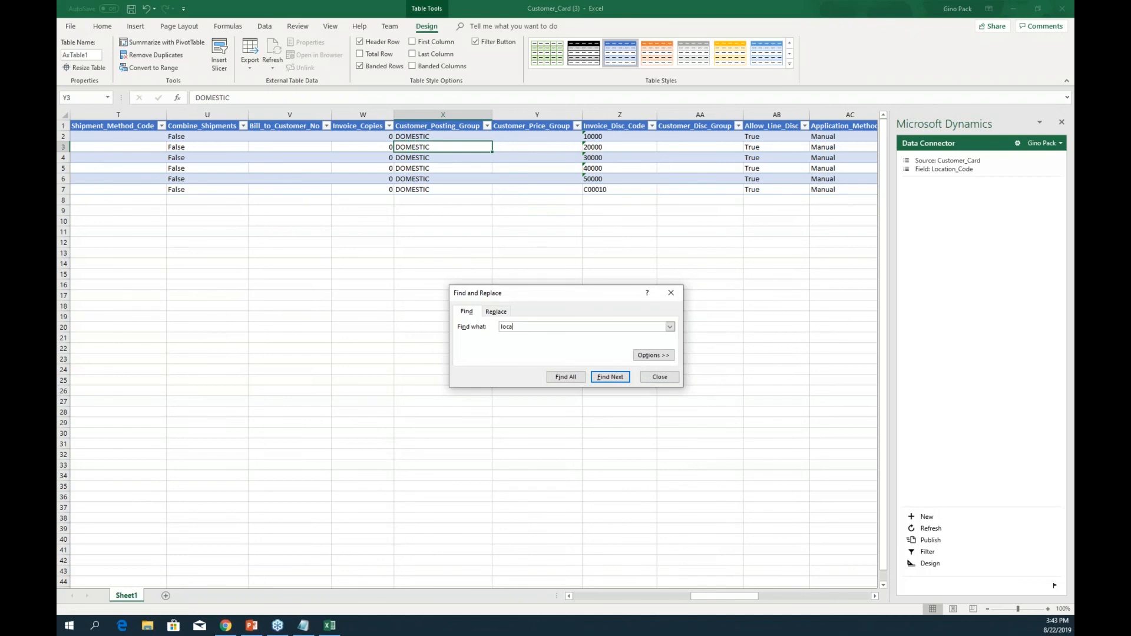
key("Return")
key("Escape")
key("Down")
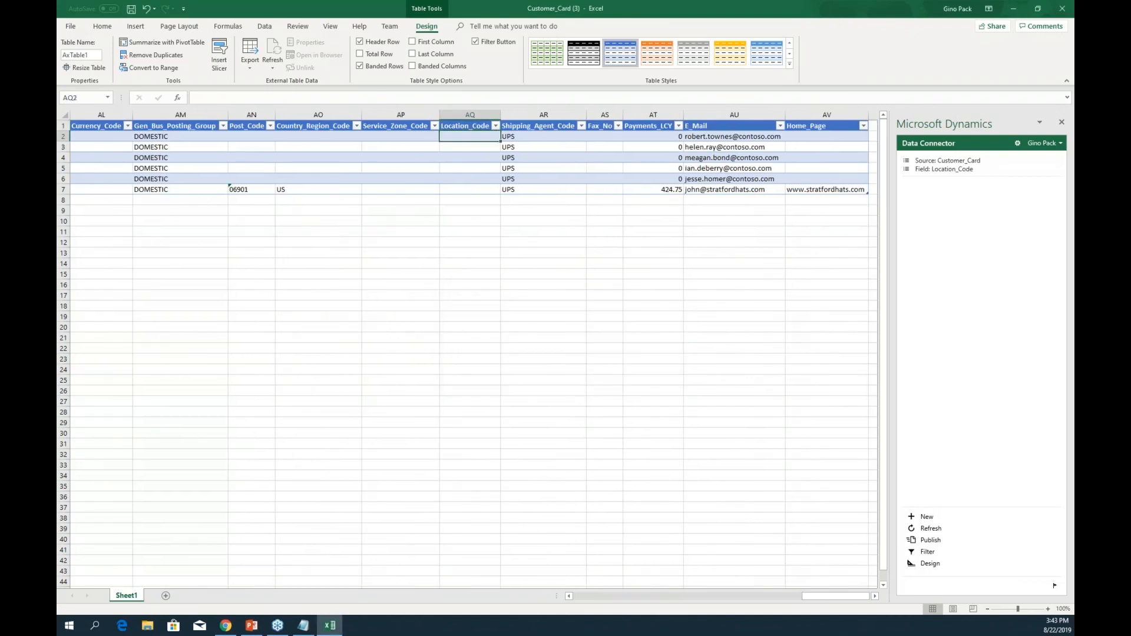
type("MAIN")
key("ctrl+Return")
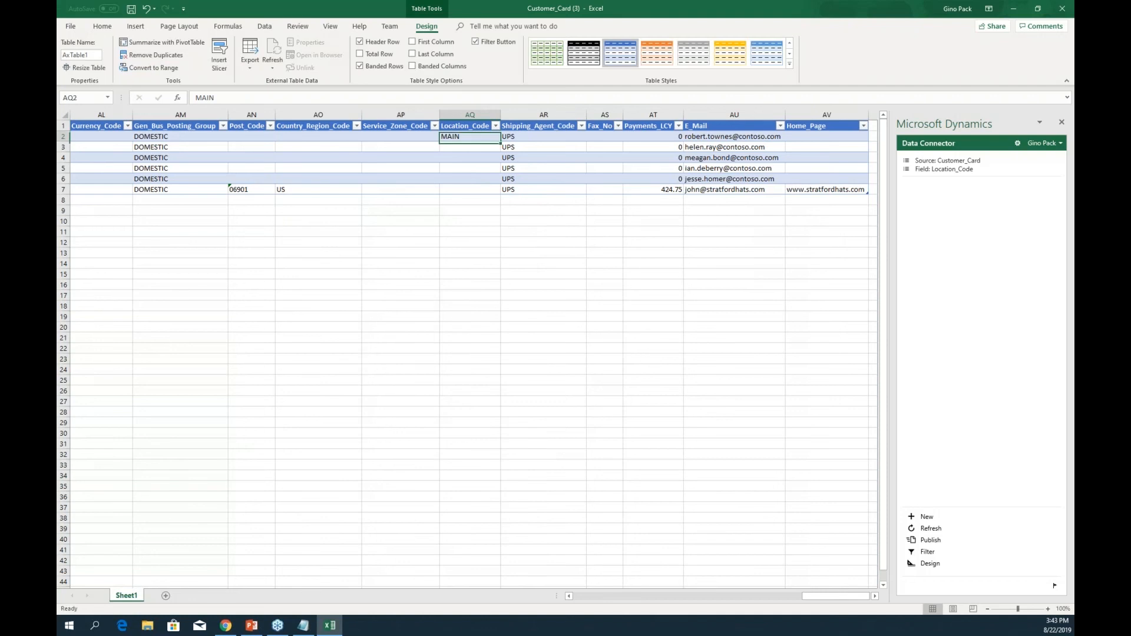
key("ctrl+c")
key("shift+Down")
key("shift+Down")
key("shift+Down")
key("shift+Down")
key("shift+Down")
key("ctrl+v")
key("Up")
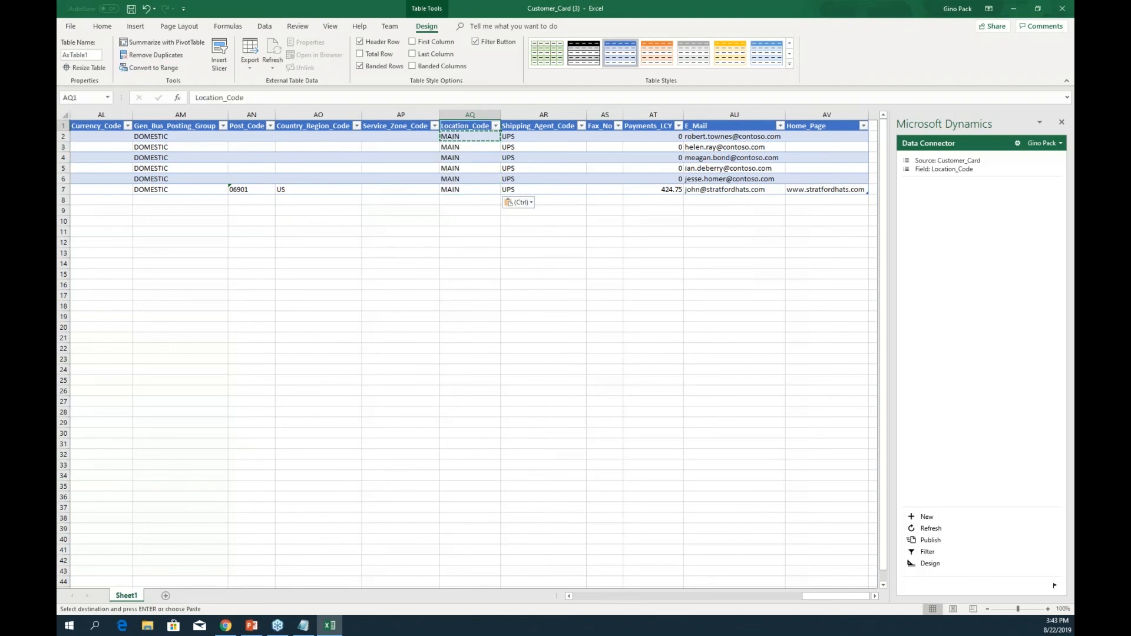
key("Down")
key("Down")
key("Escape")
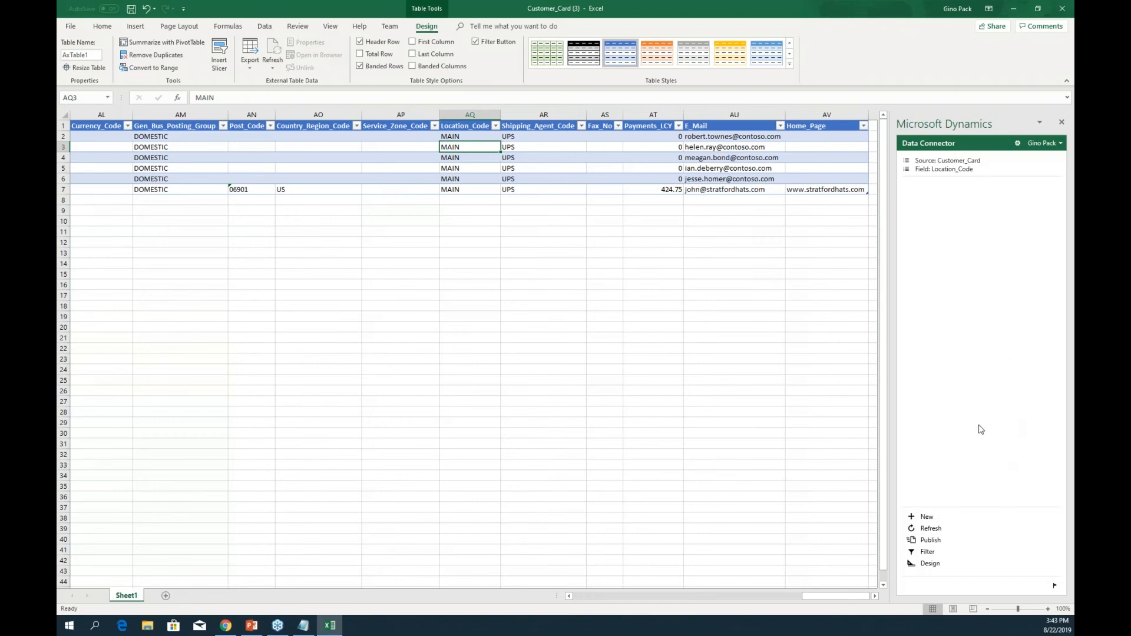
- Publish the edited customer table and return to the Business Central Customers list
left_click(932, 545)
left_click(226, 626)
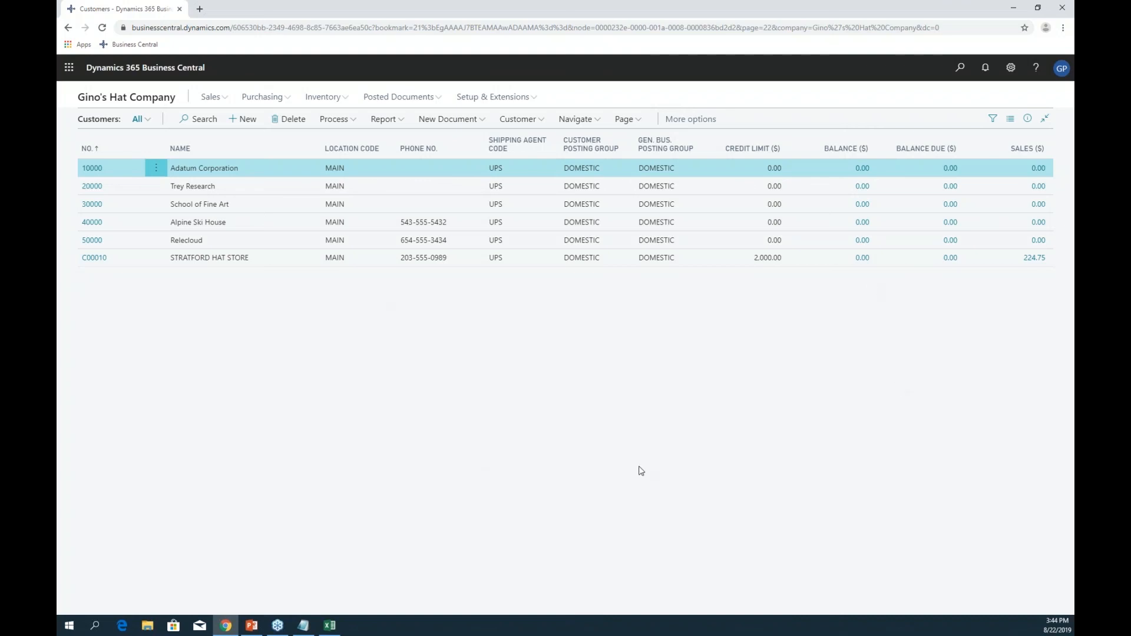
- Present the Edit in Excel slide and advance to 'Thank You! Any Questions?'
left_click(251, 625)
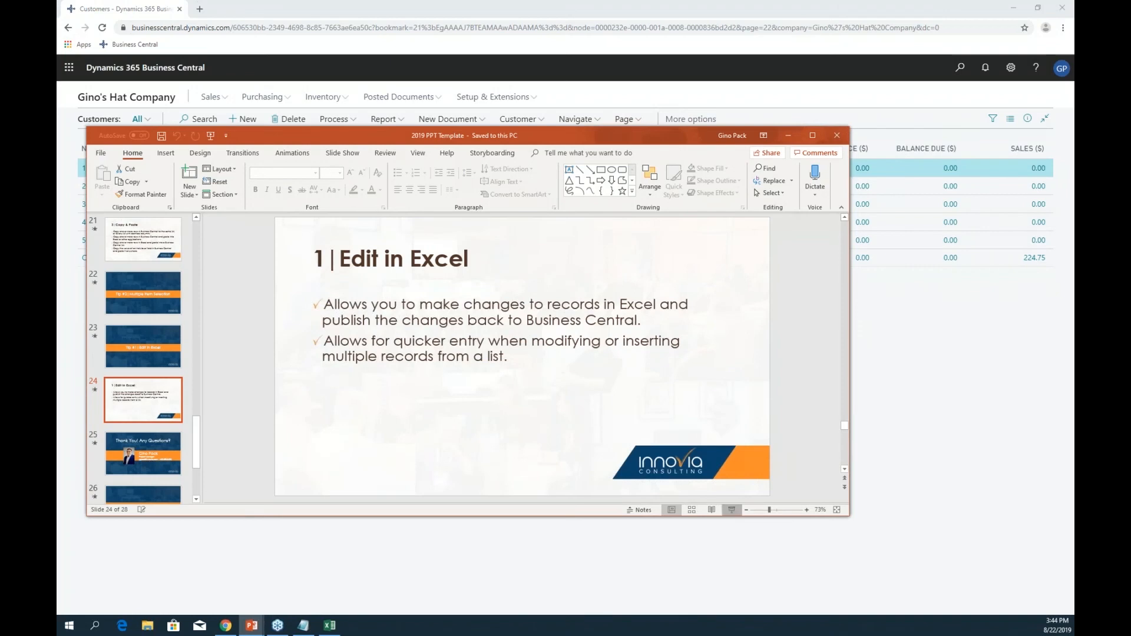
left_click(732, 510)
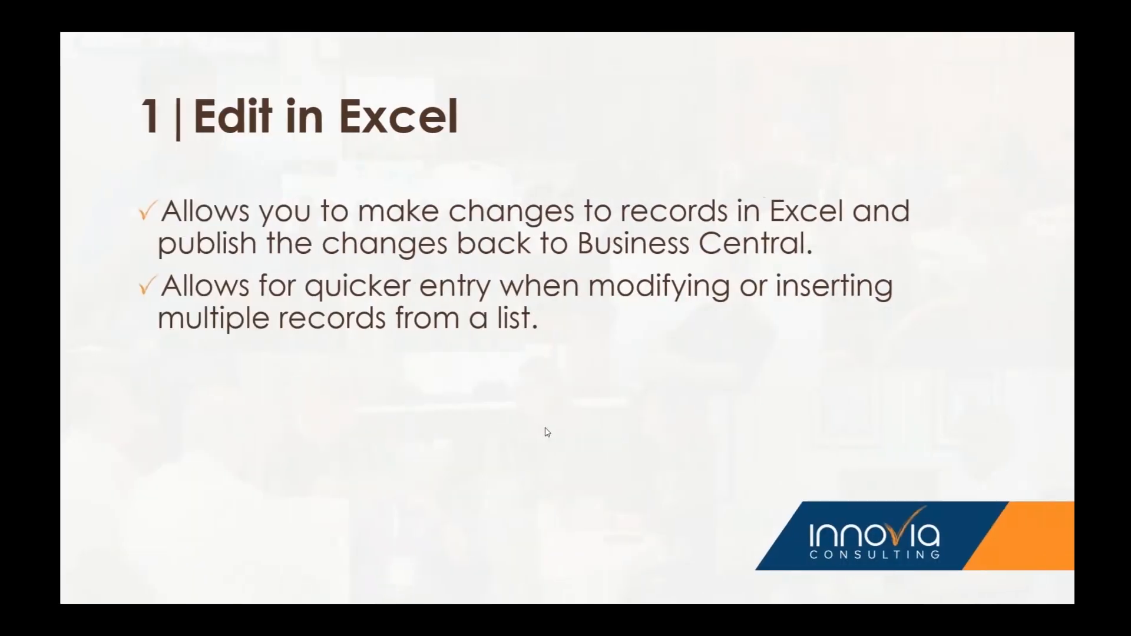
left_click(545, 429)
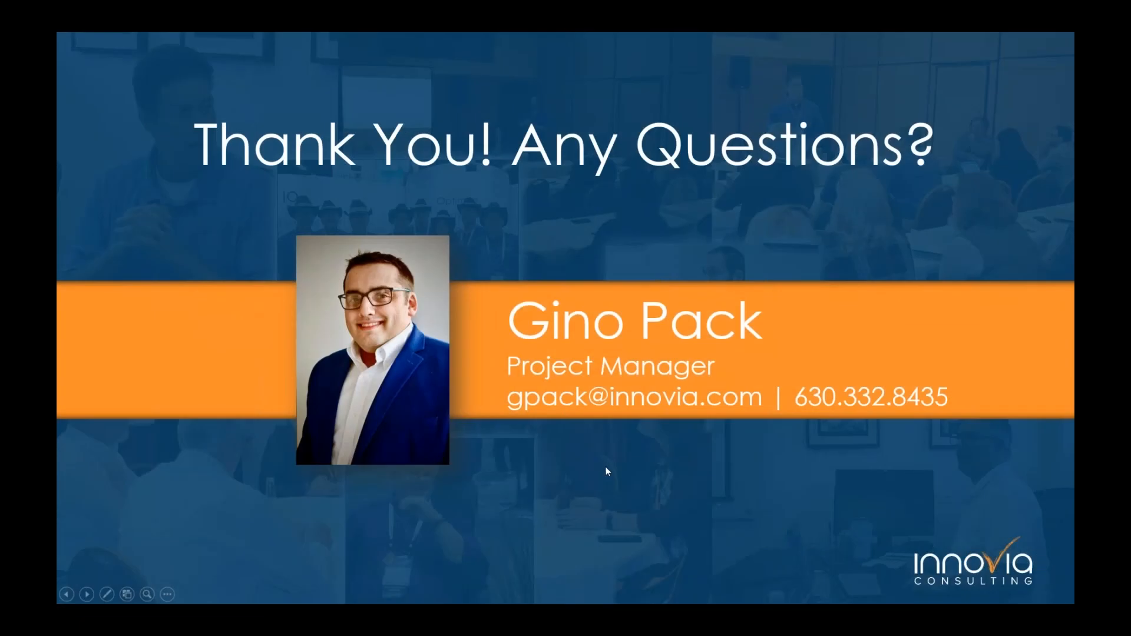